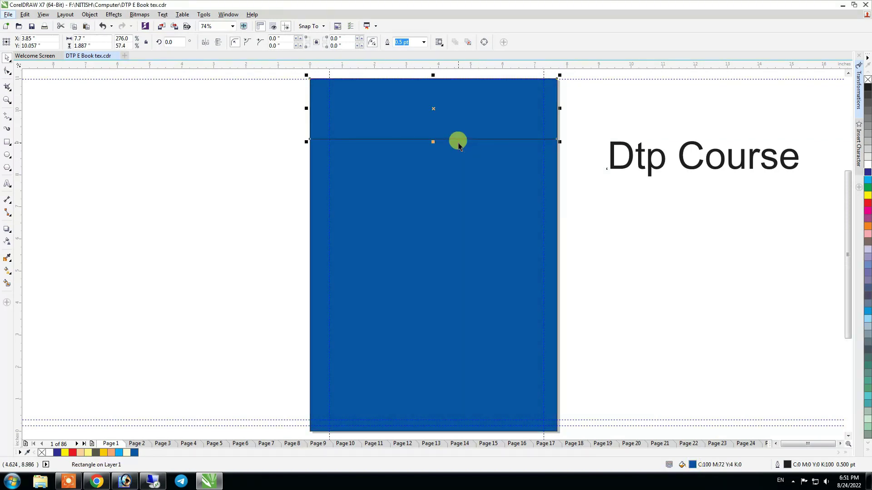
- Convert the header rectangle to curves and reshape its lower edge into a wave falling lower on the page's left side
key("ctrl+q")
left_click(6, 70)
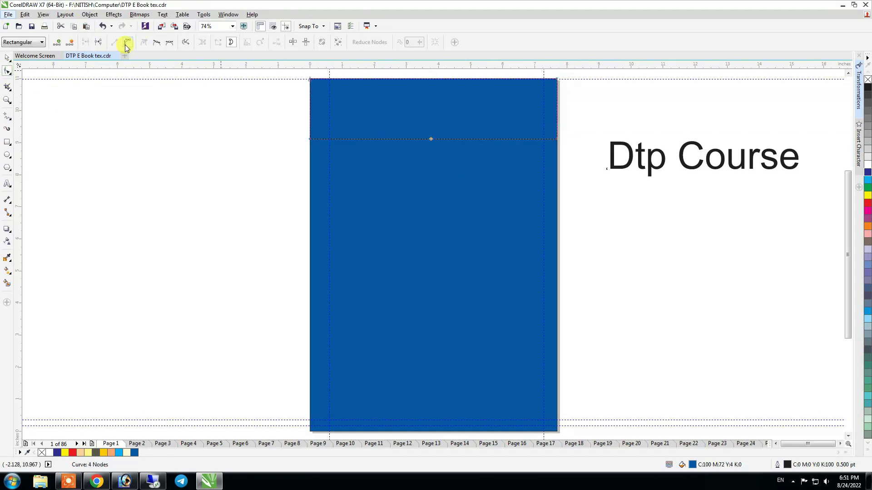
left_click_drag(435, 139, 434, 116)
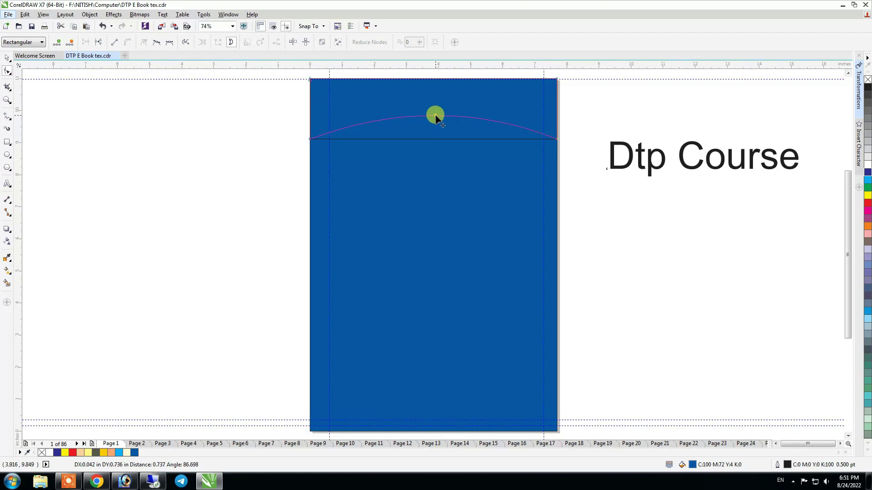
left_click_drag(309, 139, 308, 217)
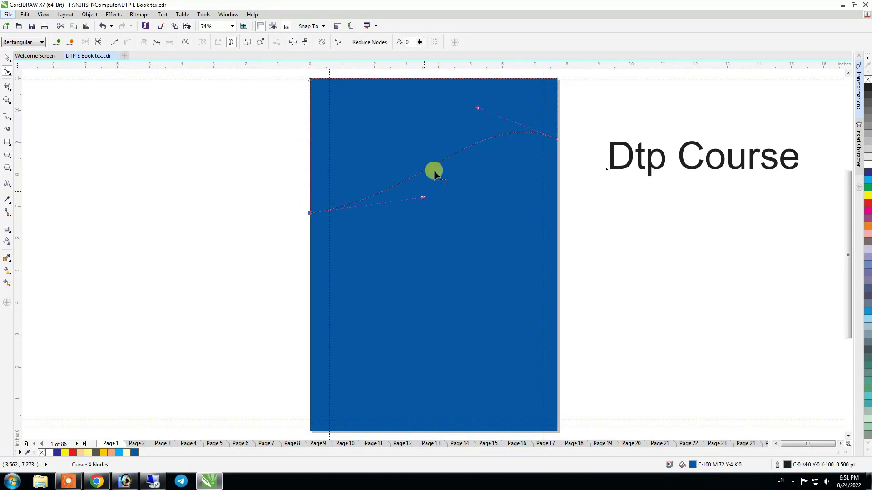
key("space")
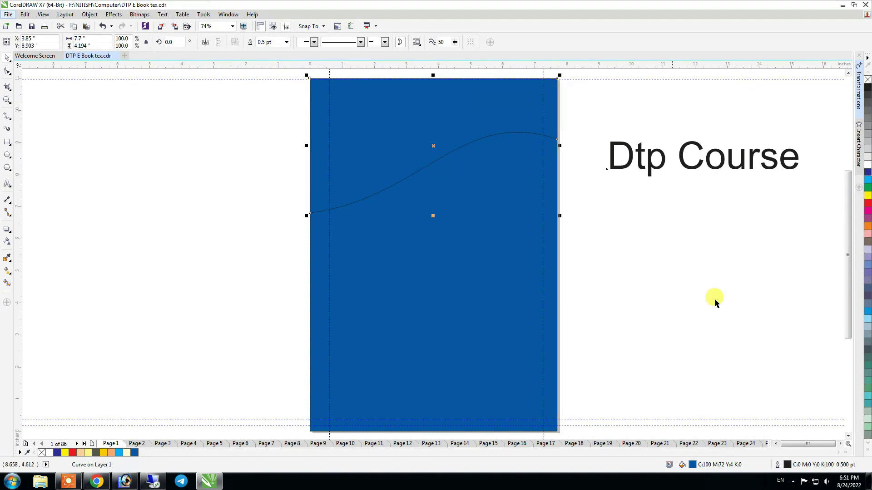
- Fill the page-sized background rectangle with white and remove the outline from the blue wave header
left_click(487, 278)
left_click(867, 168)
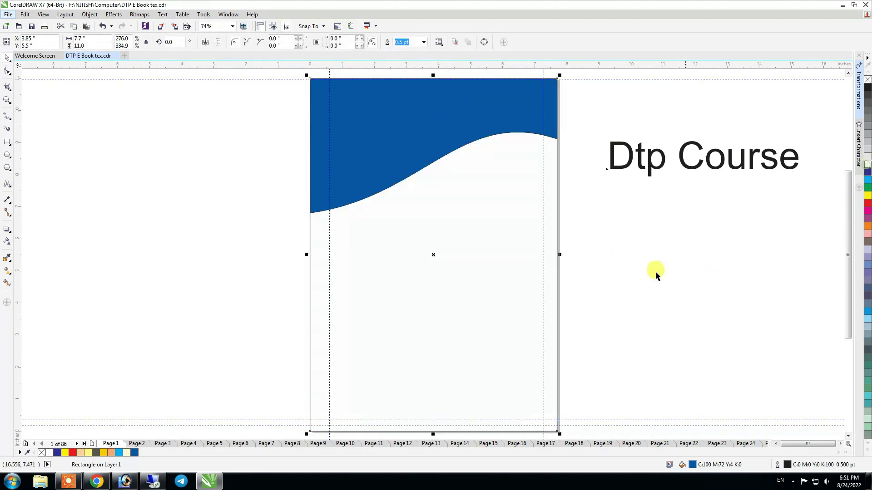
left_click(649, 287)
left_click(401, 158)
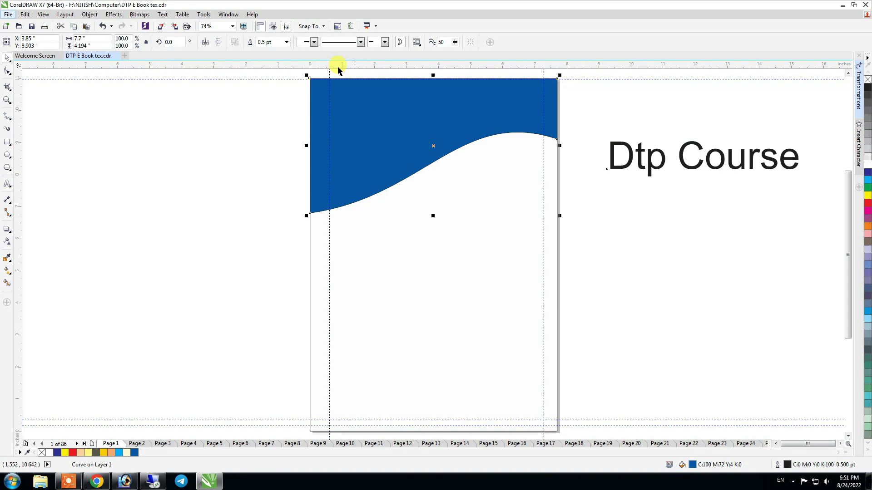
left_click(287, 41)
left_click(282, 54)
left_click(623, 282)
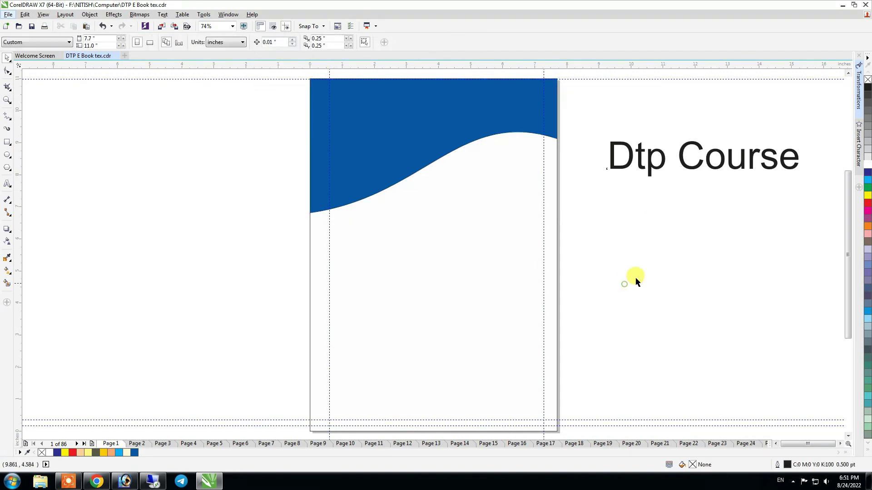
- Split the first word off the "Dtp Course" text and place it below as a separate uppercase "DTP" text
left_click(650, 168)
left_click_drag(662, 161, 574, 159)
key("ctrl+x")
left_click(597, 262)
key("ctrl+v")
key("ctrl+space")
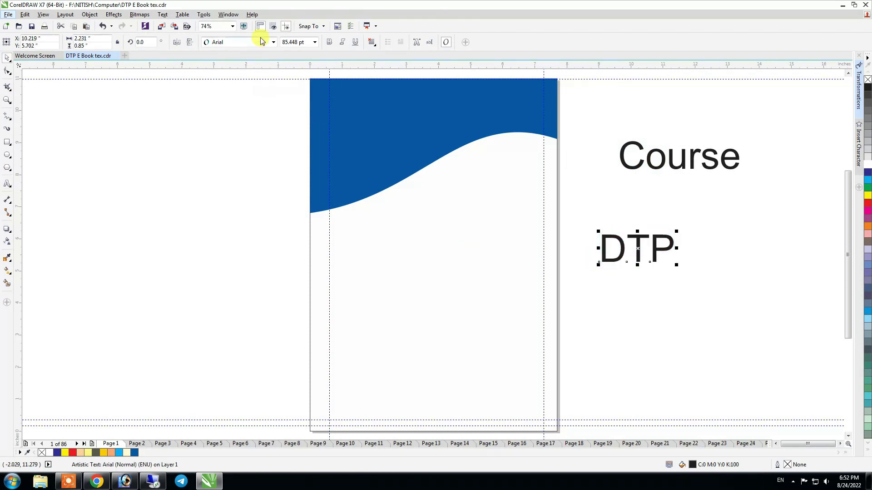
- Set the "DTP" text in Britannic Bold, enlarge it to about 129 pt and place it on the blue header
left_click(263, 42)
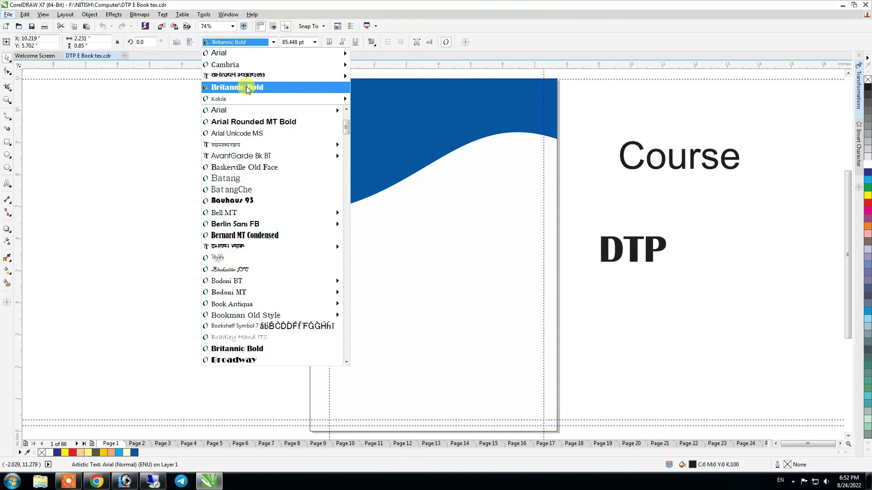
scroll(271, 345, "down", 4)
left_click(257, 219)
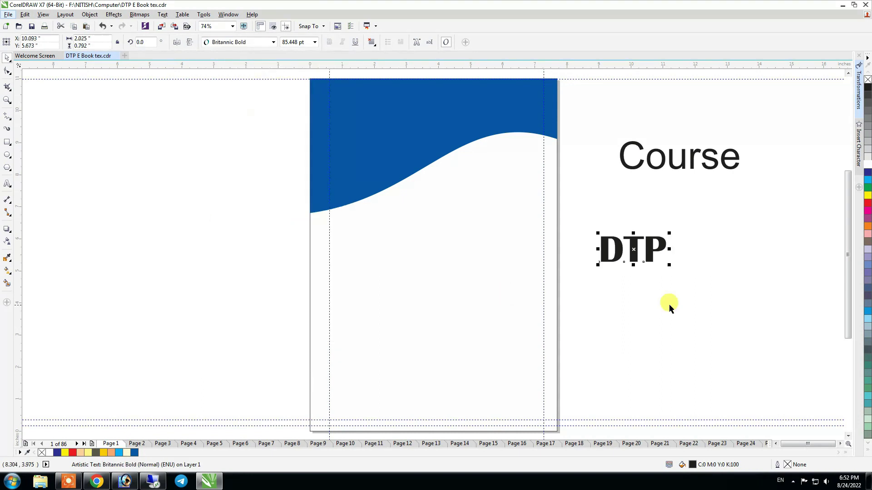
left_click_drag(667, 265, 528, 190)
left_click_drag(481, 164, 424, 137)
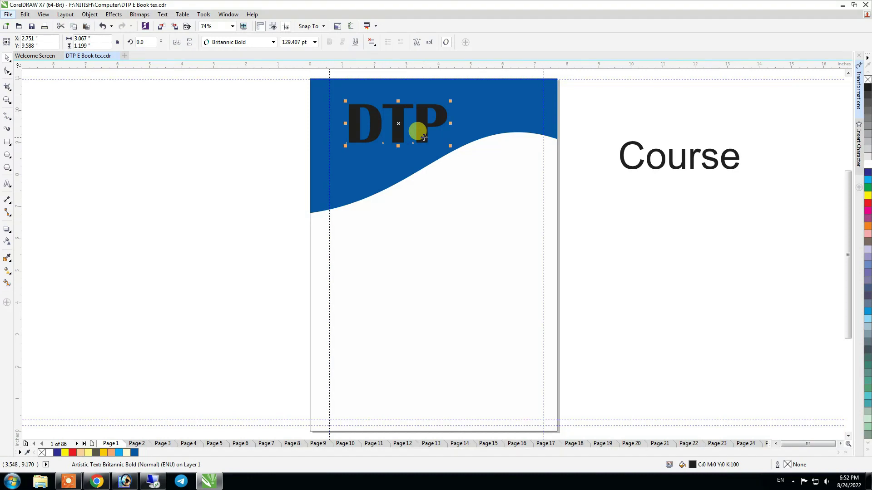
- Move the "Course" text beside "DTP" on the header and shrink it to about 43 pt
left_click(617, 249)
left_click_drag(684, 163, 518, 132)
key("F2")
left_click_drag(642, 210, 269, 83)
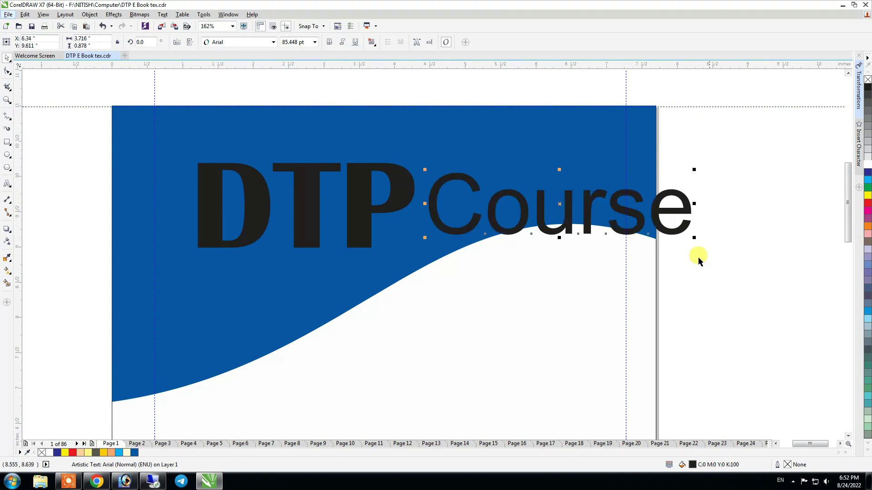
left_click_drag(693, 237, 625, 232)
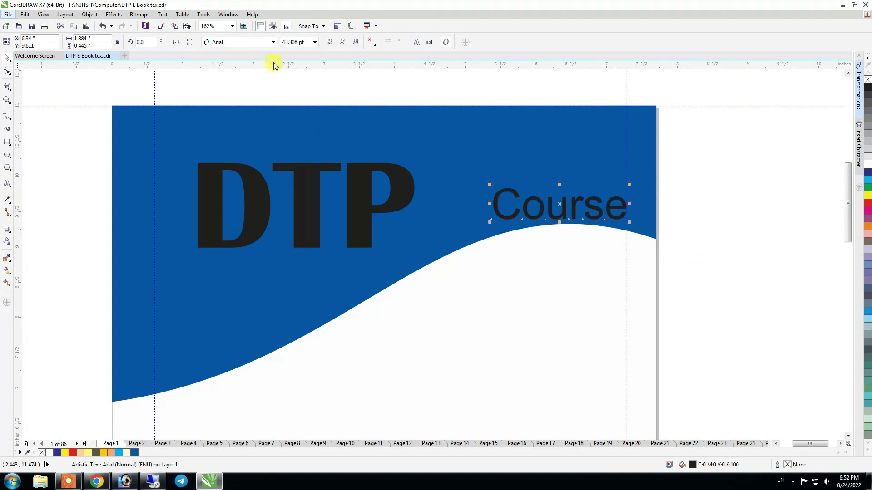
- Set "Course" in Berlin Sans FB, place it against the lower end of "DTP" and enlarge it to about 68 pt
left_click(273, 42)
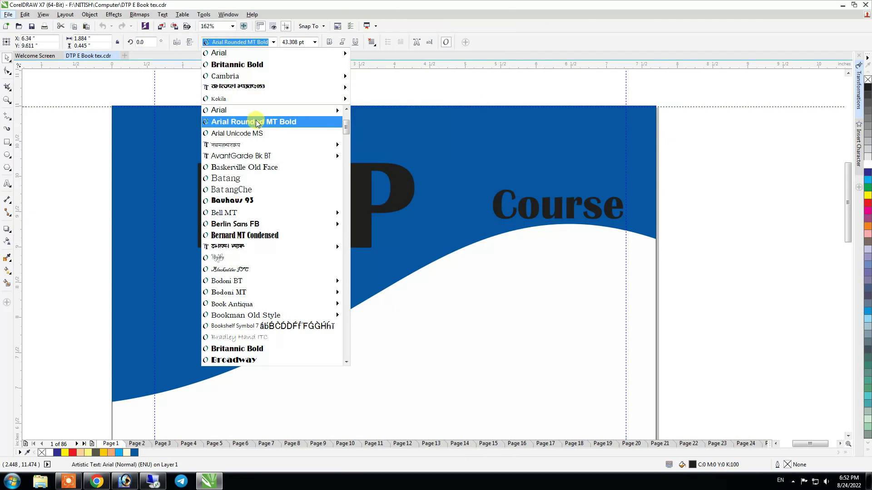
mouse_move(257, 227)
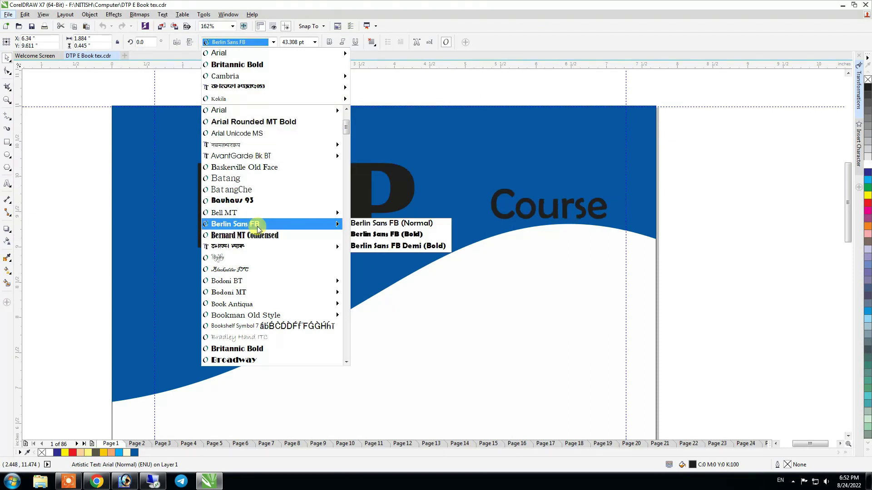
left_click(258, 225)
left_click_drag(532, 214, 460, 240)
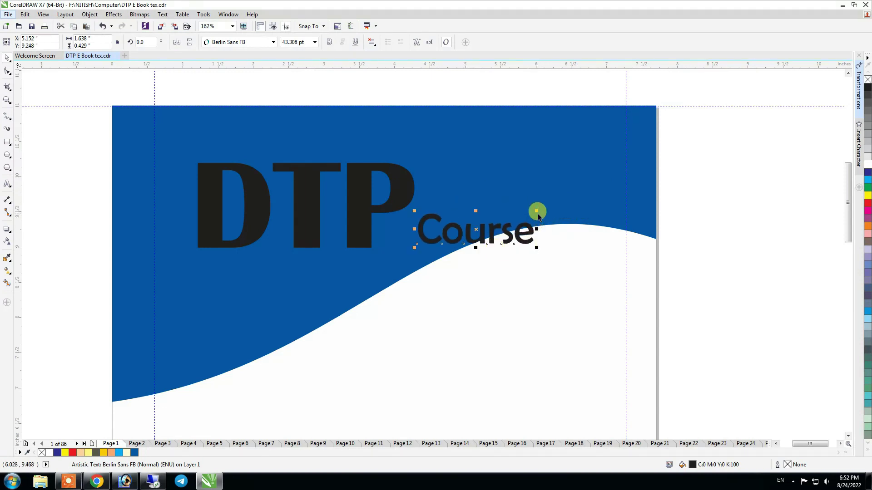
left_click_drag(536, 200, 599, 180)
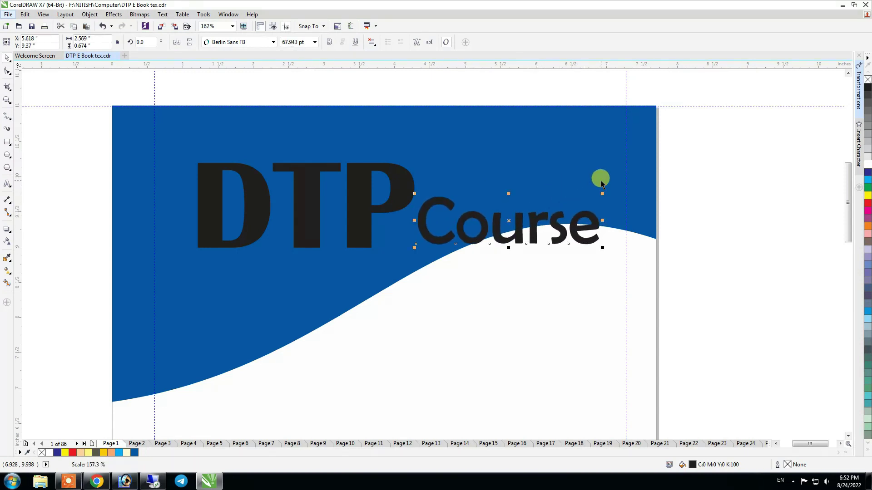
- Colour the title text white and recolour the word "Course" red
left_click(397, 206, "shift")
left_click(866, 164)
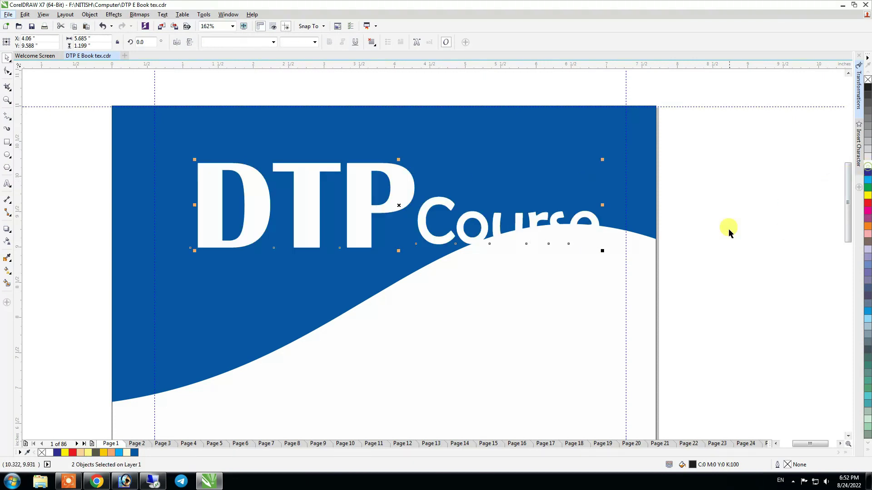
left_click(729, 230)
left_click(408, 207)
left_click(867, 203)
left_click(705, 253)
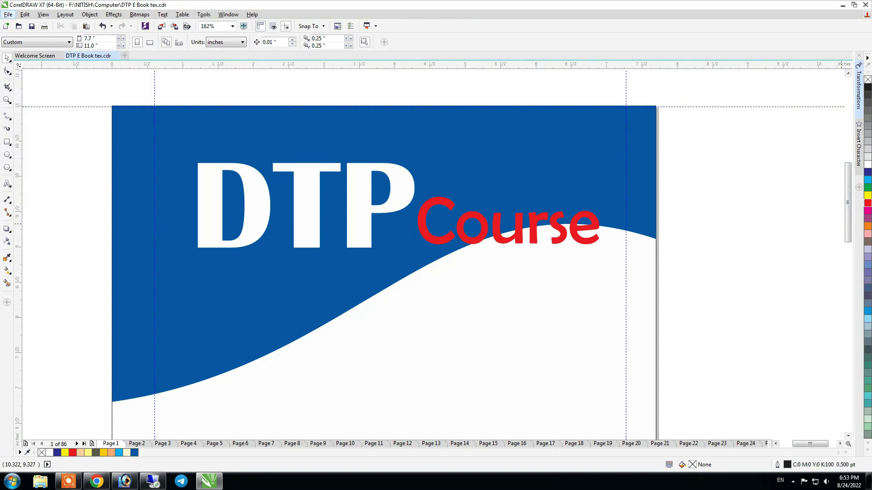
- Add a 24 pt "Desktop Publishing" text and move it below the title, leaving room for a bar between them
key("alt+Tab")
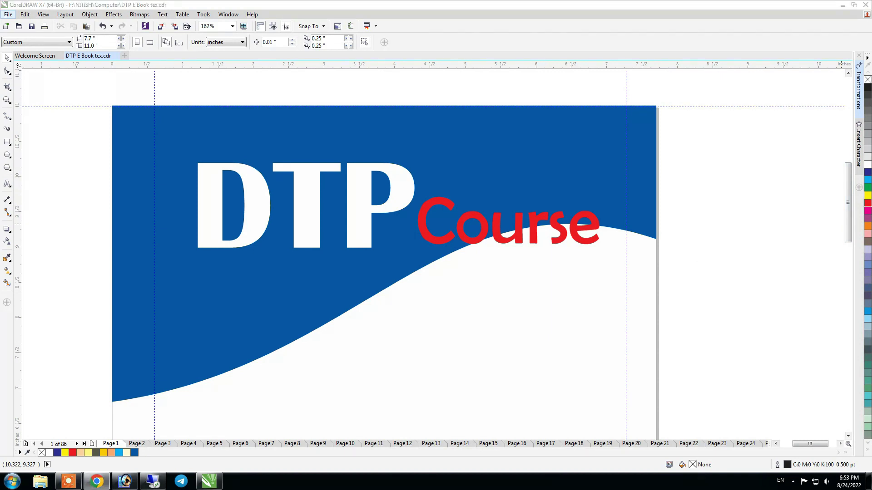
left_click(685, 273)
key("F8")
left_click(263, 305)
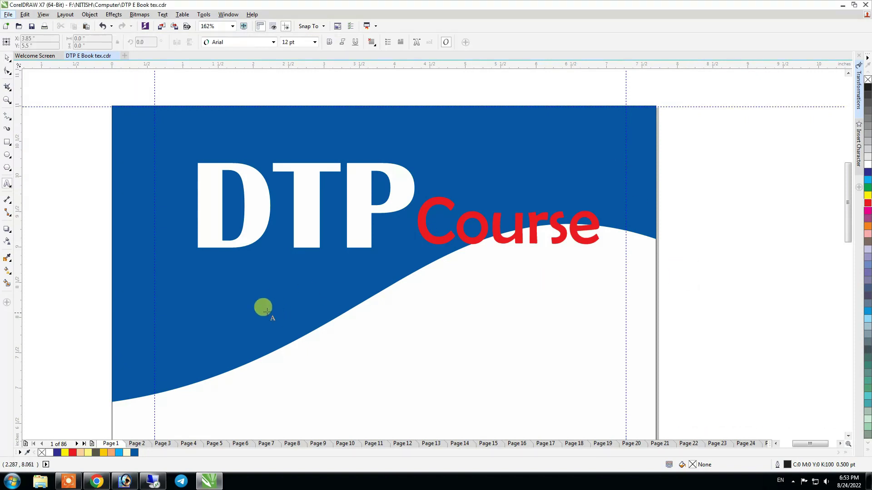
key("ctrl+v")
key("ctrl+a")
key("shift+F3")
left_click(387, 242)
left_click(380, 271)
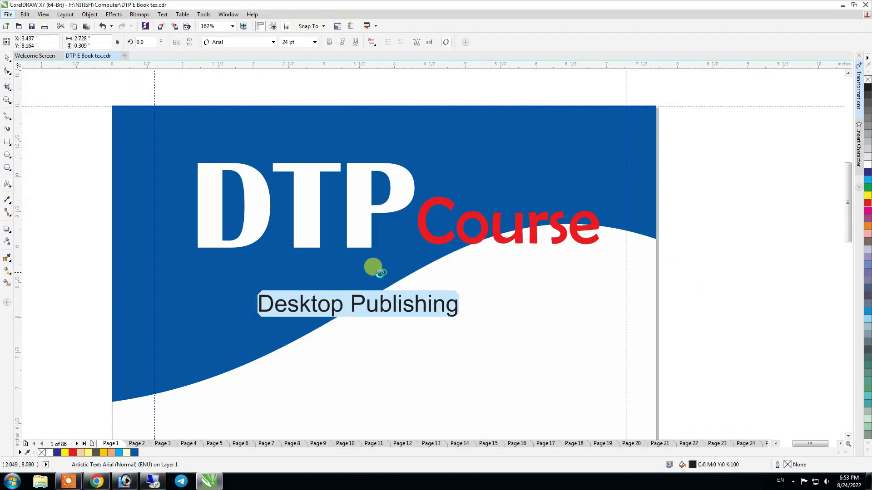
key("ctrl+space")
left_click_drag(390, 302, 394, 372)
left_click(783, 317)
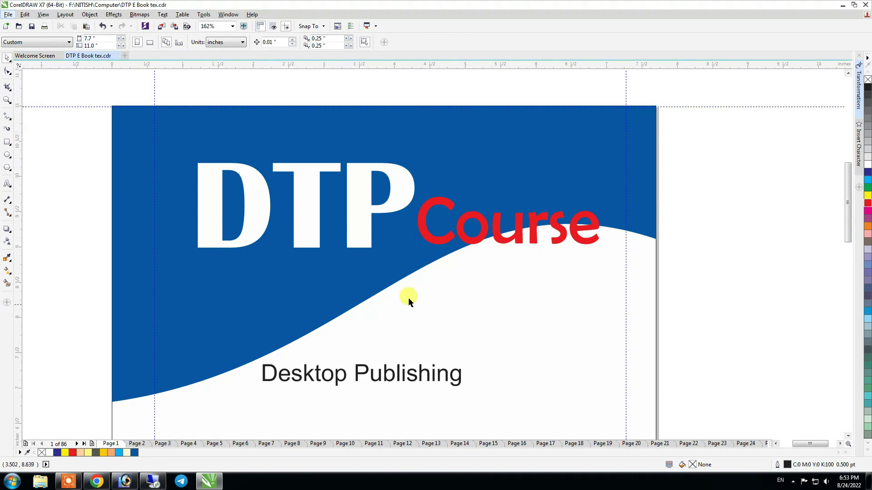
- Draw a rectangle about 5.08 by 0.46 inches between the title and subtitle, with red fill and no outline
left_click(7, 143)
left_click_drag(222, 285, 580, 318)
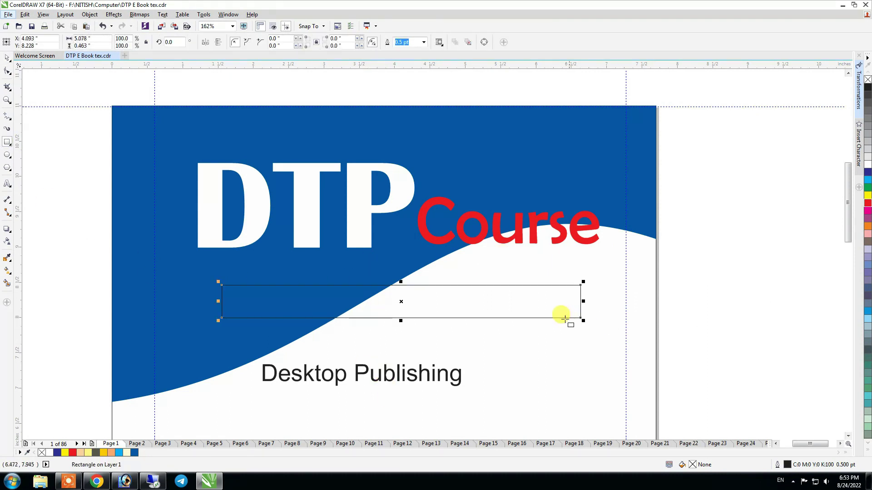
left_click(865, 201)
right_click(866, 82)
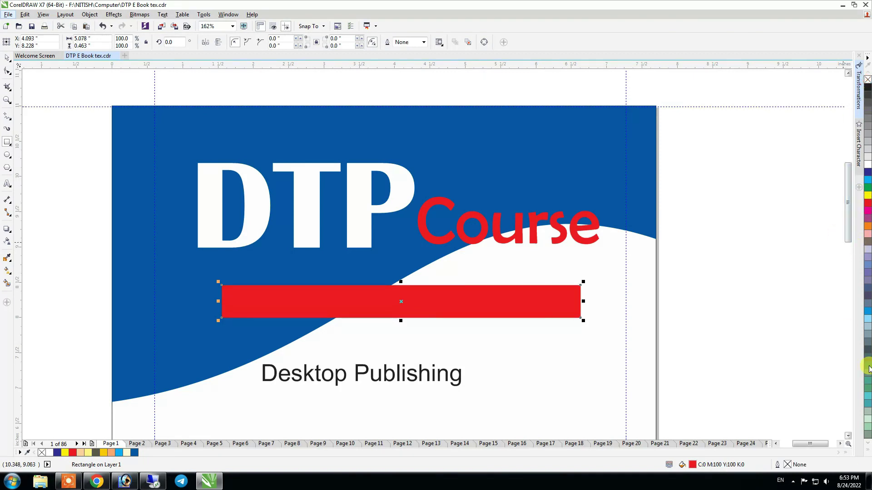
- Change the rectangle's fill to gold, C17 M31 Y76 K0, and round its corners to about 0.12 inches
double_click(692, 465)
mouse_move(672, 335)
left_mouse_down()
mouse_move(670, 313)
mouse_move(675, 368)
left_mouse_up()
mouse_move(635, 301)
left_mouse_down()
mouse_move(613, 288)
mouse_move(615, 296)
left_mouse_up()
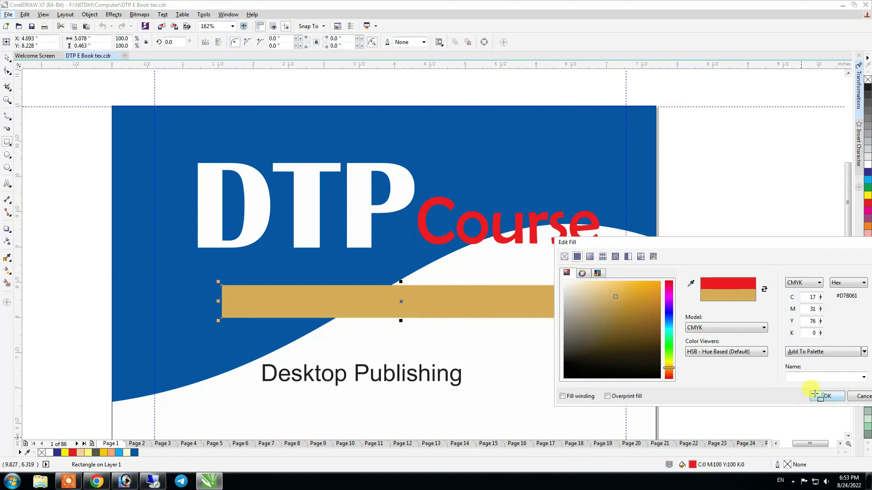
left_click(824, 396)
key("Return")
left_click_drag(233, 288, 227, 288)
key("space")
left_click(710, 309)
- Place "Desktop Publishing" on the gold bar, set it in Berlin Sans FB and enlarge it to about 31 pt
left_click_drag(422, 369, 425, 300)
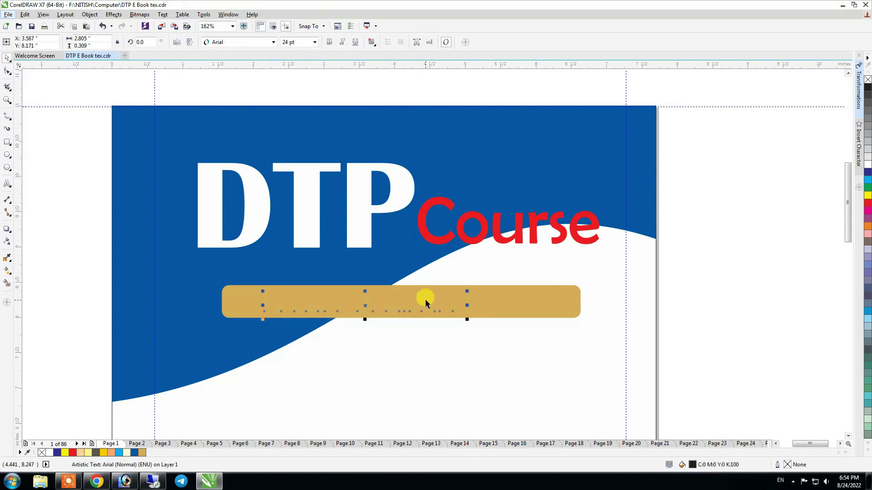
left_click(241, 41)
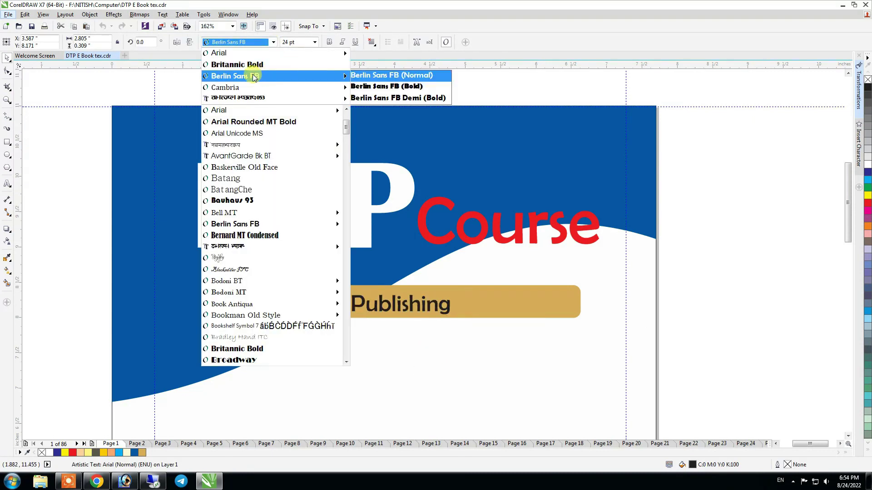
left_click(254, 77)
left_click_drag(457, 286, 508, 285)
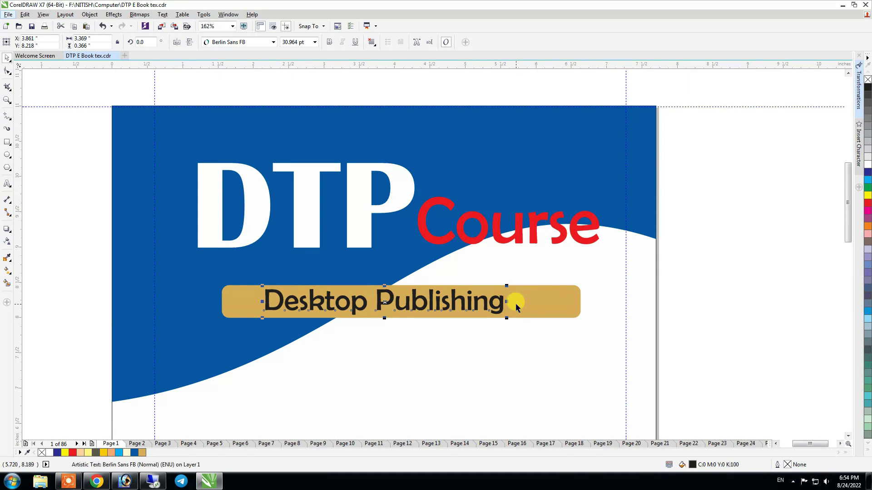
- Enlarge the subtitle text further and fit the gold bar around it, making the bar taller and narrower
left_click(515, 305)
left_click_drag(401, 280, 394, 275)
left_click(428, 297)
left_click_drag(505, 287, 546, 278)
left_click(551, 302)
left_click_drag(585, 300, 561, 298)
left_click(561, 297)
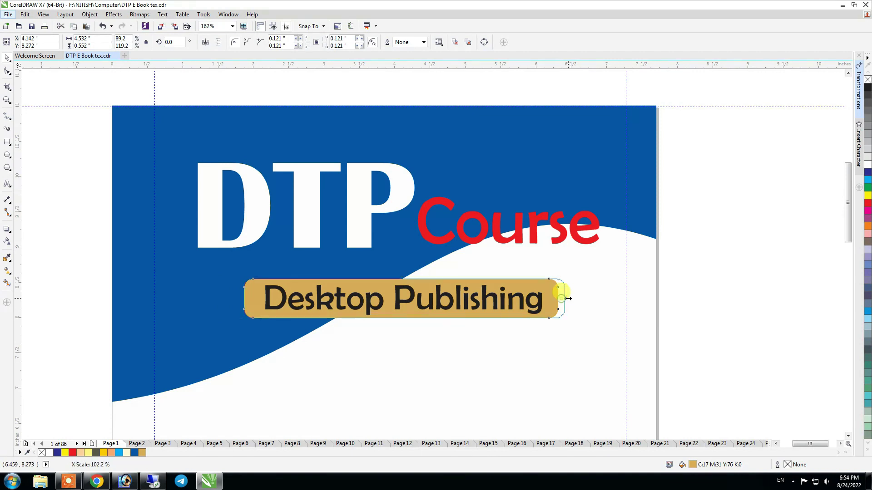
- Centre the "Desktop Publishing" text on the gold bar and centre both horizontally on the page
left_click(536, 307)
left_click(549, 303, "shift")
key("c")
key("e")
left_click(620, 313, "shift")
key("c")
left_click(752, 333)
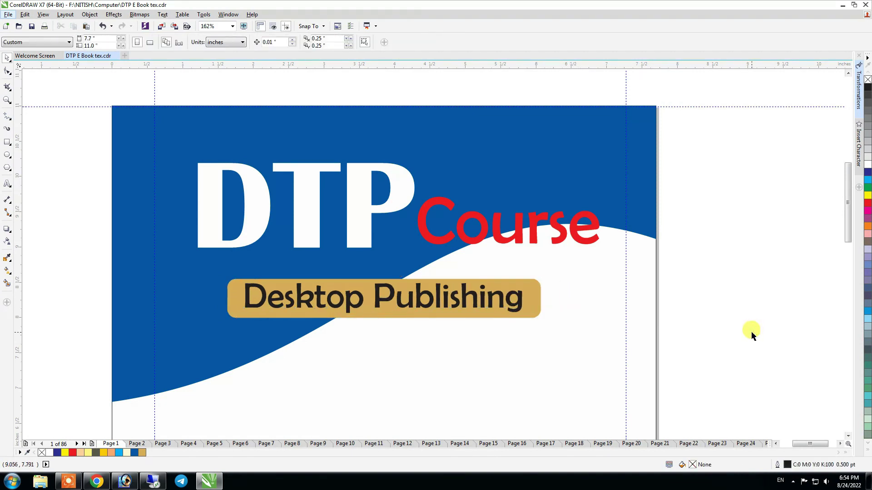
- Colour the "Desktop Publishing" text dark blue and give it a white outline using the outline pen settings
left_click(512, 300)
left_click(867, 167)
right_click(867, 166)
key("F12")
left_click(378, 181)
left_click(361, 241)
left_click(426, 325)
left_click(685, 337)
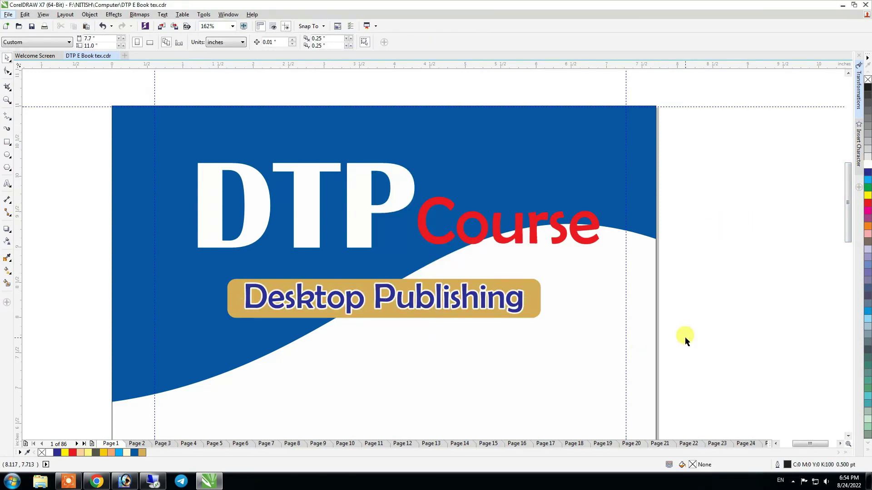
key("F4")
left_click(669, 329)
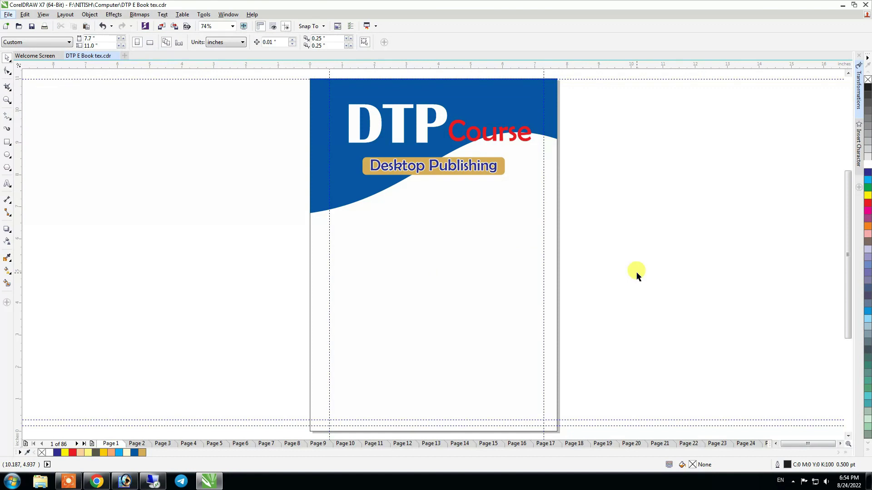
key("z")
left_click_drag(645, 179, 309, 318)
scroll(612, 314, "down", 2)
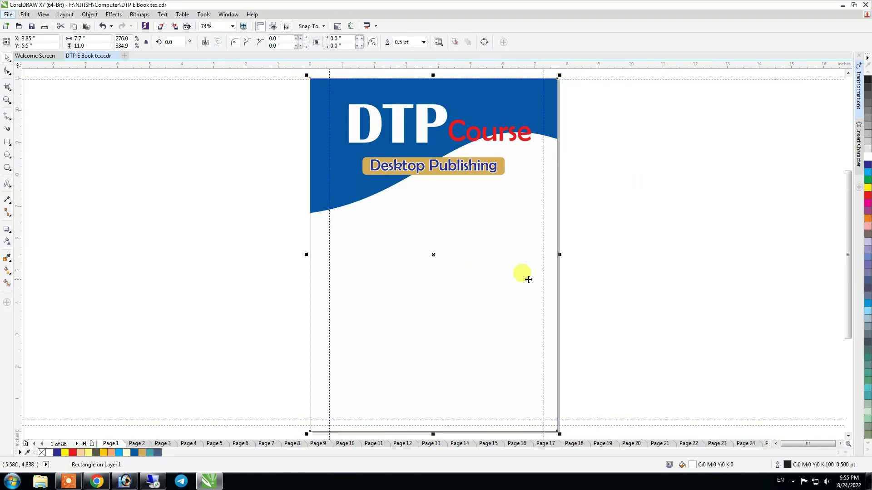
left_click(598, 275)
left_click(598, 277)
- Import the graphic-design and womens PSD artwork files from the logo folder in Downloads
right_click(653, 222)
left_click(667, 263)
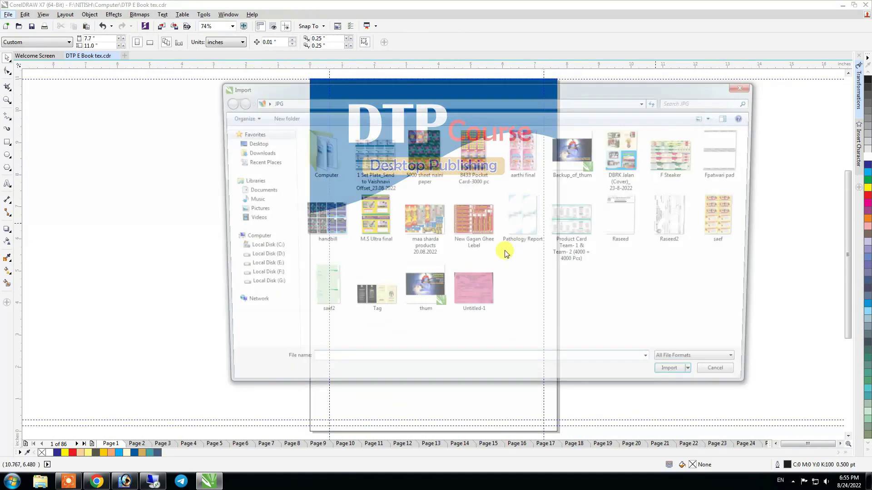
left_click(253, 154)
double_click(418, 163)
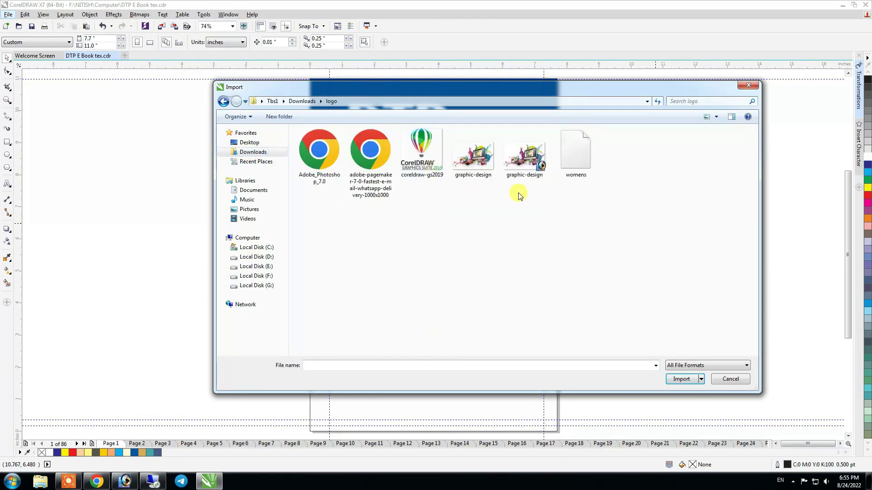
left_click(531, 174)
left_click(564, 170, "ctrl")
left_click(663, 399)
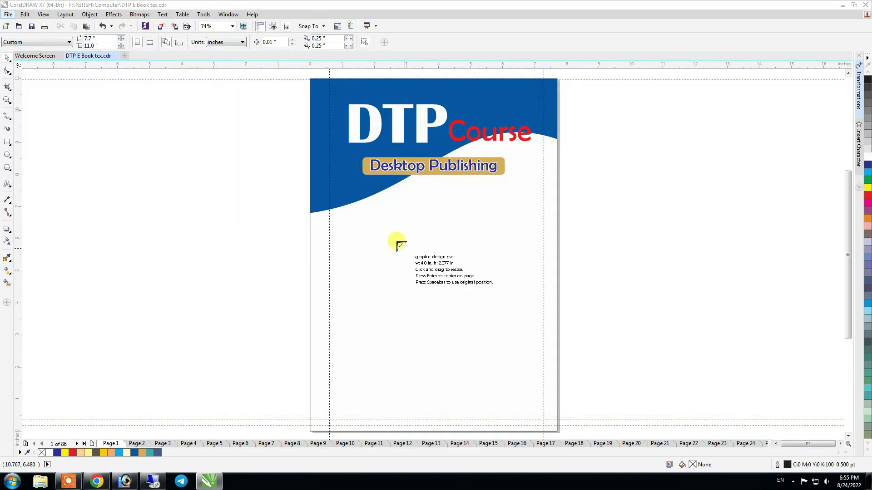
- Place the imported graphic-design and womens images and park them one above the other beside the page's right edge
left_click_drag(371, 236, 535, 319)
left_click(639, 320)
left_click(445, 268)
left_click(438, 339, "shift")
left_click_drag(438, 338, 644, 345)
- Draw a rectangle about 5.43 by 3.68 inches from the page's left edge and set its corner radius to 0.3 inches
left_click(205, 201)
key("F6")
mouse_move(310, 259)
left_mouse_down()
mouse_move(444, 375)
mouse_move(485, 377)
left_mouse_up()
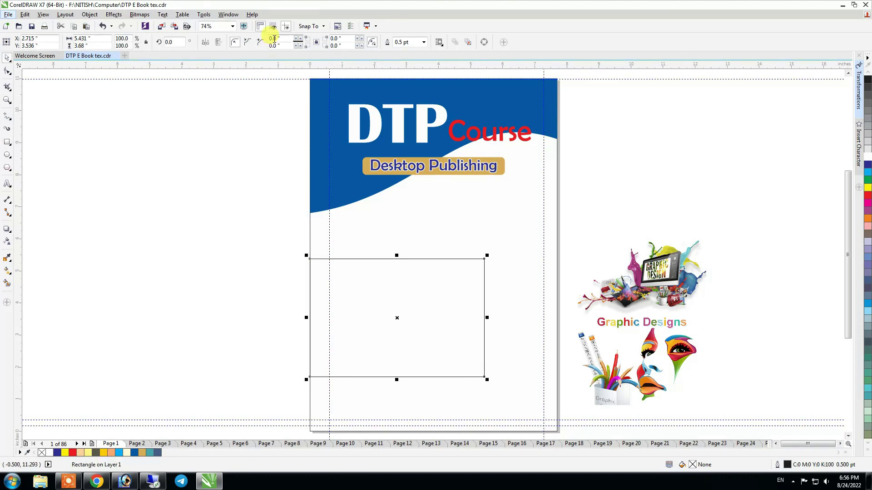
type("0.3")
key("Return")
- Round the rectangle's corners much further with the Shape tool, keeping a short straight section on each side
key("F10")
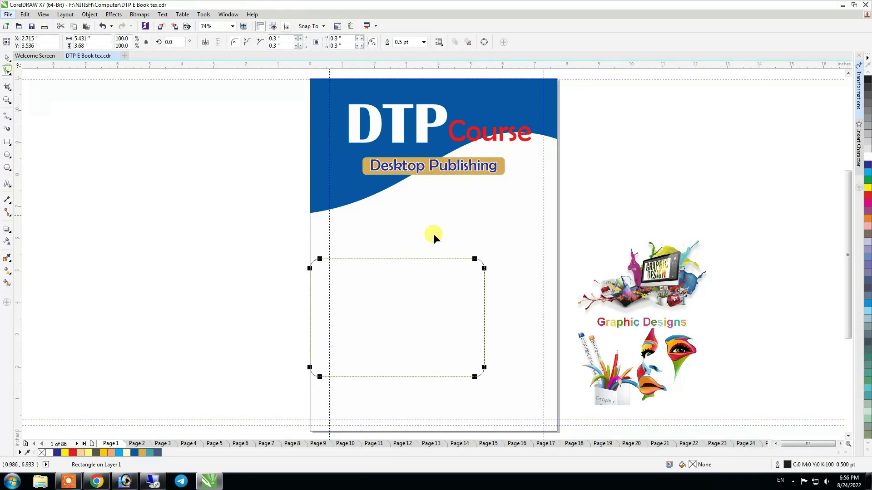
left_click_drag(484, 268, 545, 277)
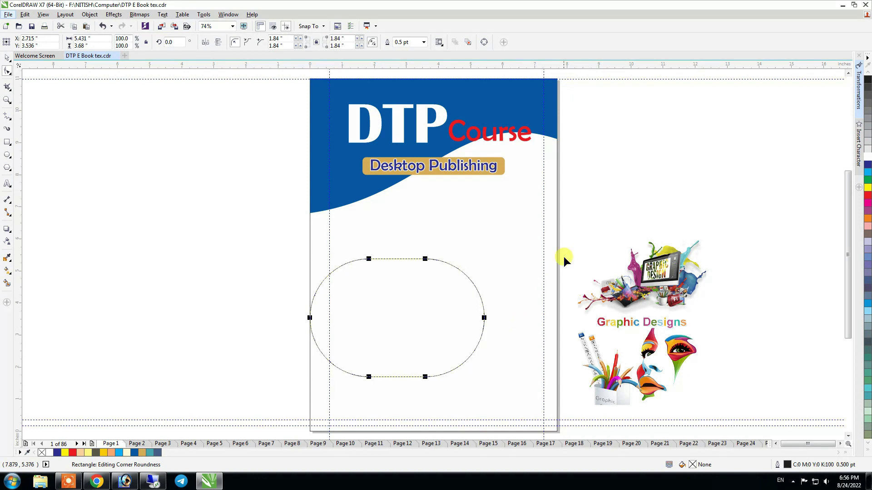
left_click_drag(484, 318, 488, 298)
key("space")
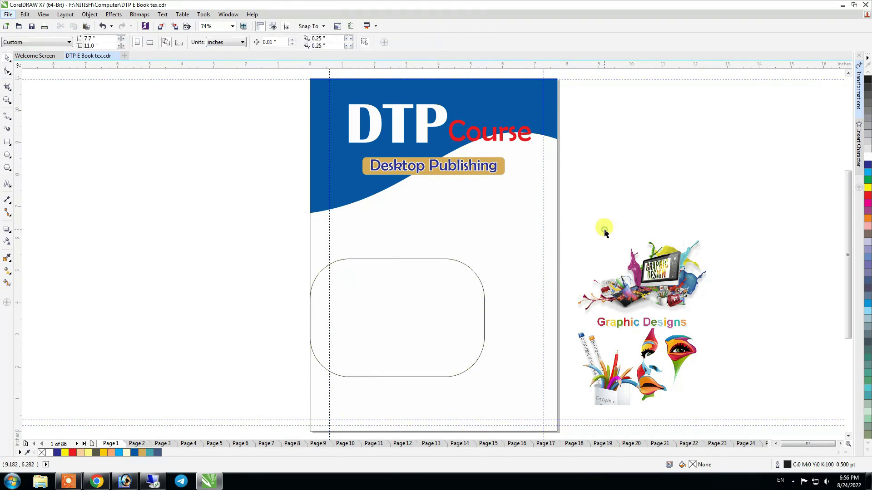
- Draw a rectangle over the rounded shape's left end, trim that end off with it and delete the cutting rectangle
left_click(27, 168)
key("F6")
left_click_drag(200, 234, 357, 395)
key("space")
left_click(383, 376, "shift")
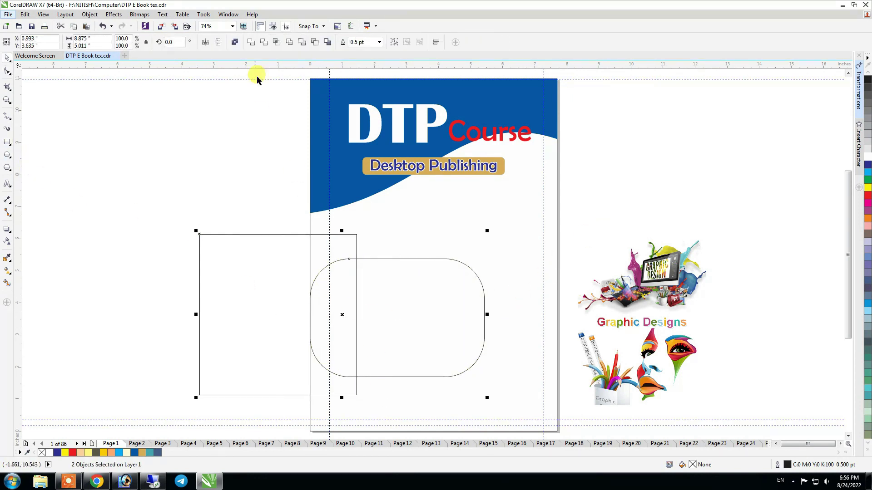
left_click(273, 311)
key("Delete")
- Align the trimmed shape to the page's left edge, move it up slightly and widen it to about 4.75 inches
left_click(389, 319)
left_click(395, 230, "shift")
key("l")
left_click(226, 242)
left_click(382, 321)
left_click_drag(393, 349, 394, 333)
left_click_drag(441, 302, 464, 302)
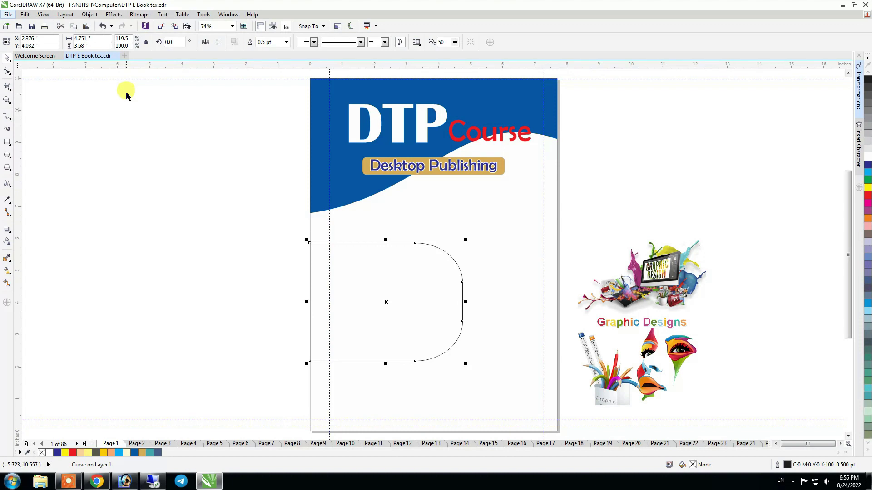
- Fill the trimmed shape with light orange (C2 M34 Y85 K0) and remove its outline
left_click(867, 188)
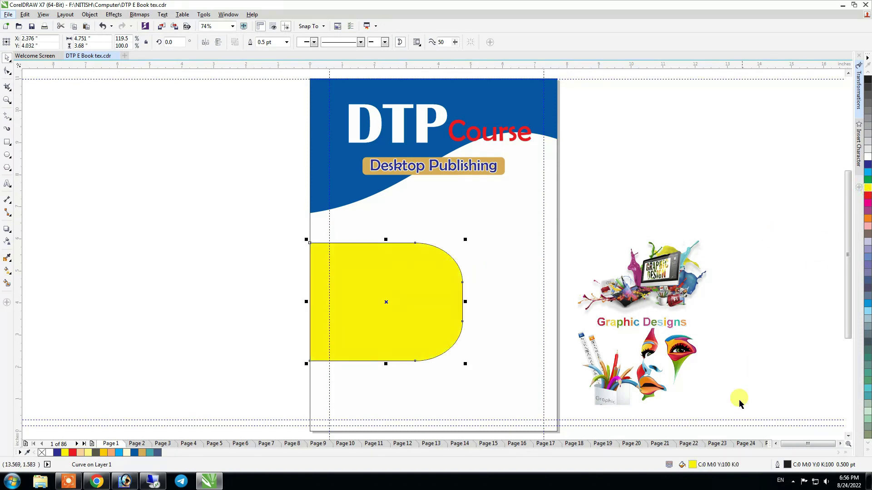
left_click(867, 243)
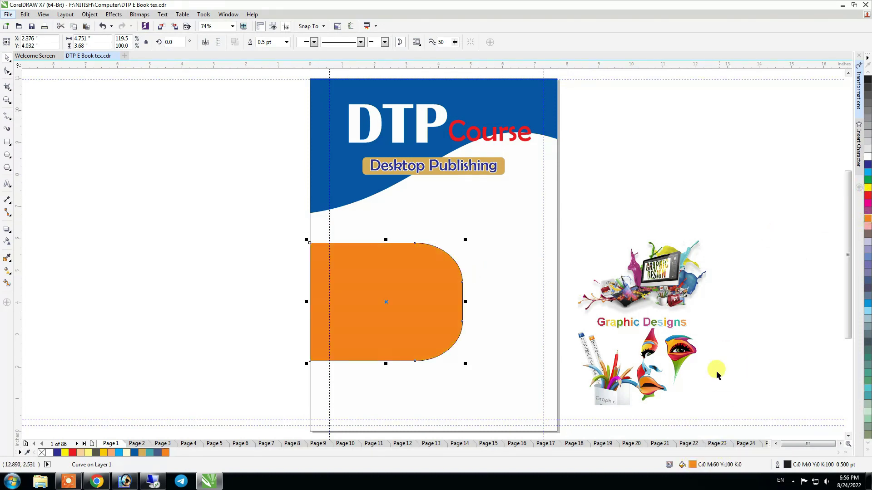
double_click(692, 465)
left_click_drag(670, 372, 672, 370)
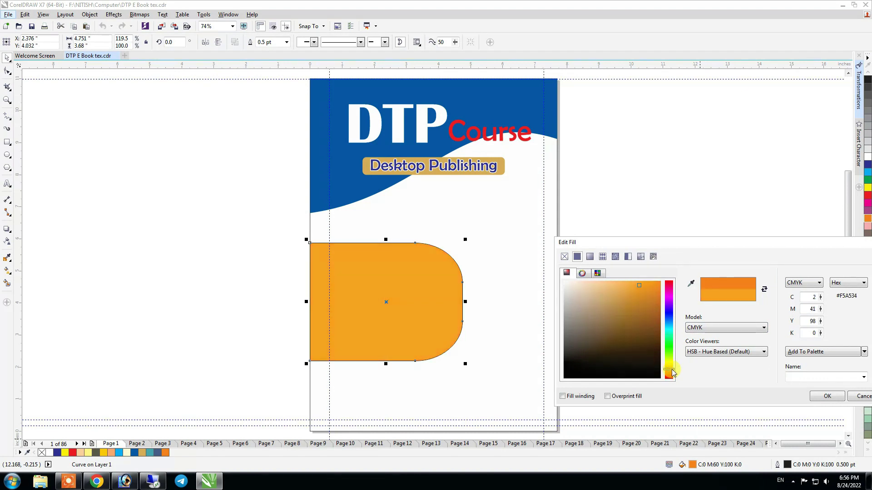
left_click(631, 284)
left_click(826, 396)
left_click(286, 41)
left_click(270, 50)
- Create a smaller white copy inside the orange shape and stretch its left side to the page edge
scroll(392, 328, "up", 2)
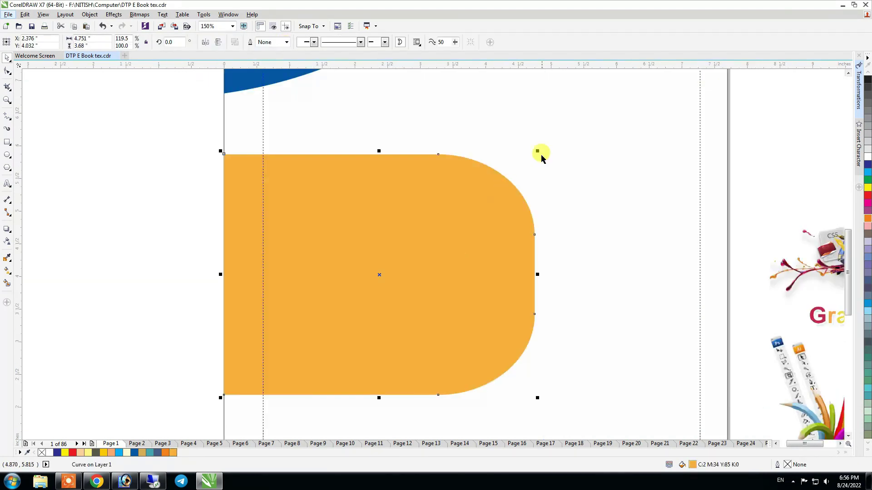
left_click_drag(539, 151, 531, 157, "shift")
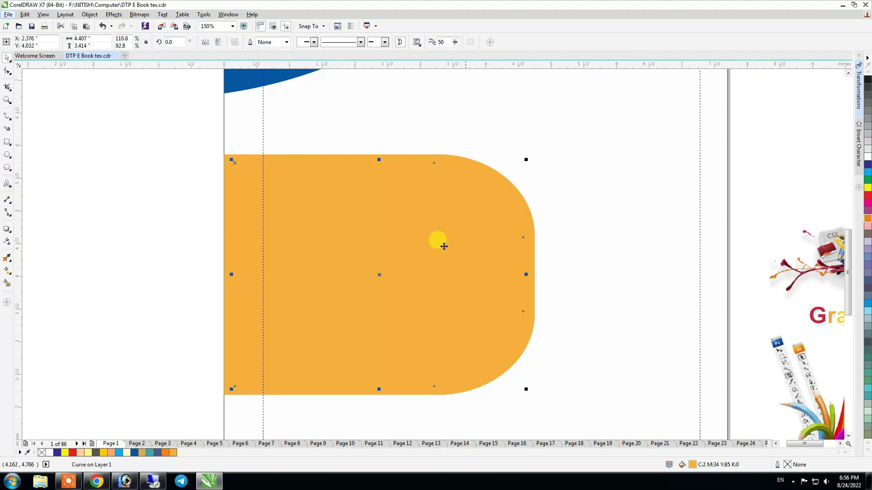
left_click(863, 157)
left_click_drag(232, 275, 221, 273)
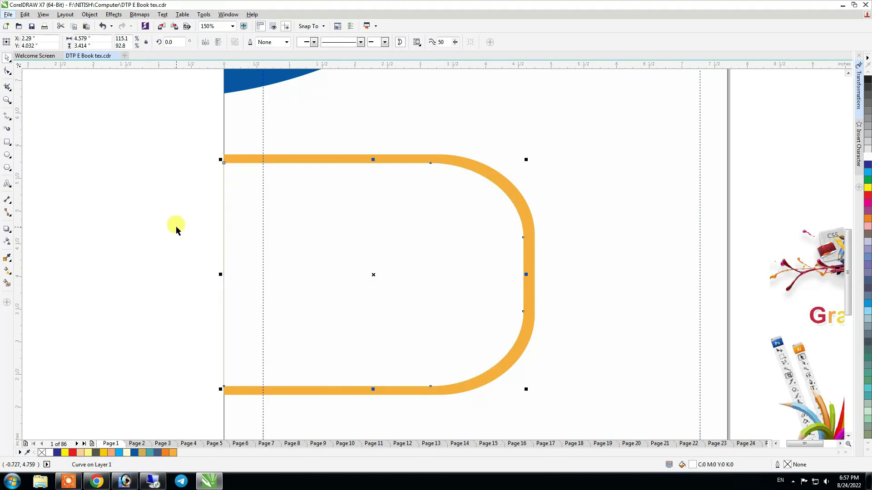
- Shrink the white copy to about 4.5 by 3.36 inches and centre it vertically within the orange shape
mouse_move(526, 163)
left_mouse_down()
mouse_move(519, 153)
mouse_move(520, 163)
left_mouse_up()
left_click(521, 213, "shift")
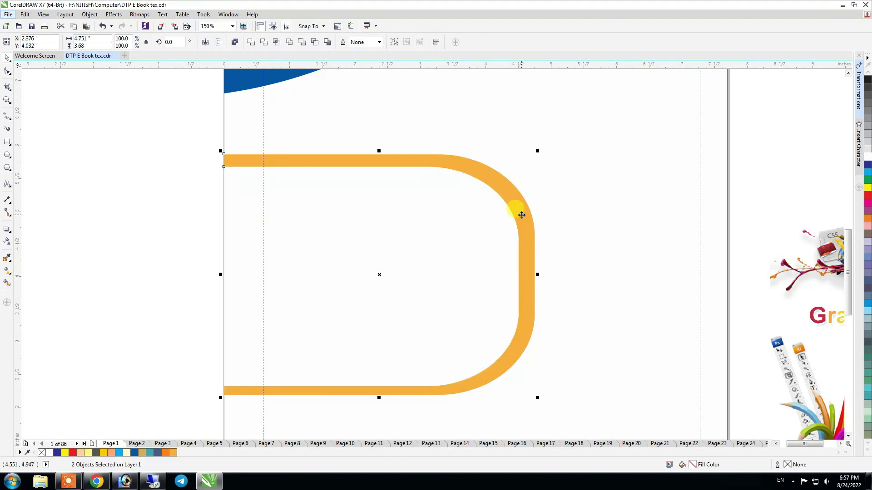
left_click(383, 189)
- Move the computer graphic-design image from beside the page into the white area of the orange frame
scroll(384, 195, "down", 2)
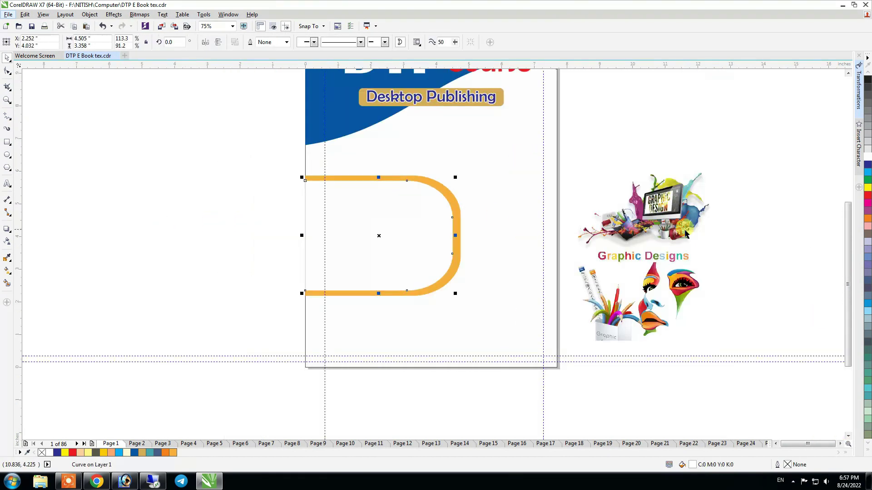
left_click(681, 219)
left_click_drag(682, 220, 414, 251)
- Widen the orange and white frame shapes together to about 5.09 inches and scale both up proportionally
left_click(410, 186)
left_click(432, 183, "shift")
left_click_drag(464, 236, 476, 238)
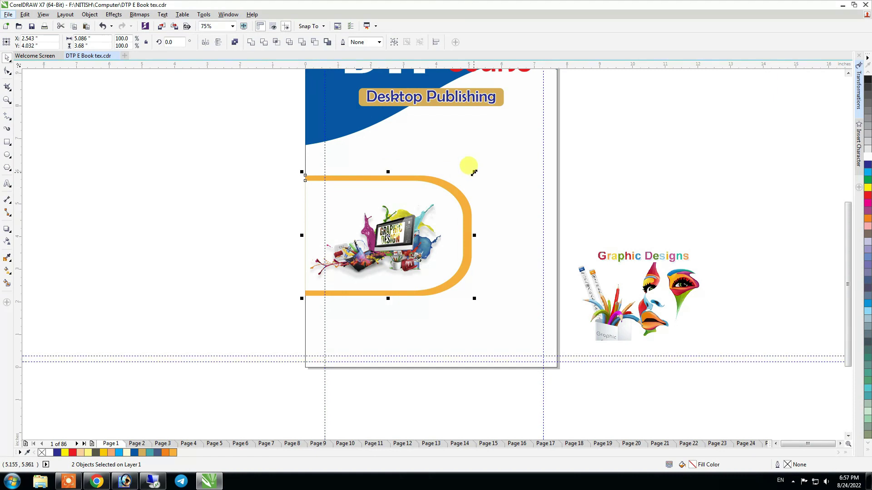
left_click_drag(474, 173, 492, 161)
- Centre the computer image horizontally and vertically within the frame
left_click(263, 229)
left_click(389, 236)
left_click(401, 182, "shift")
key("c")
key("e")
- Move the womens artwork with the pencils and face into the frame and shift it up slightly
left_click(681, 187)
left_click_drag(654, 264, 400, 257)
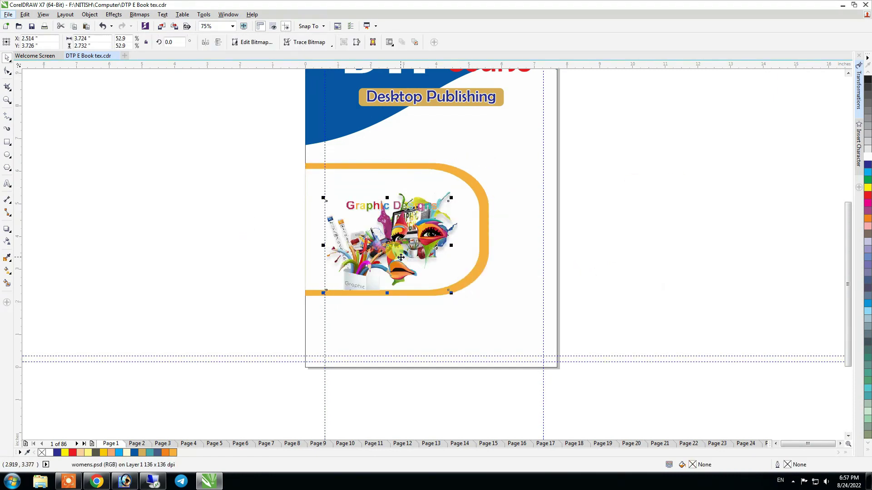
scroll(398, 201, "up", 3)
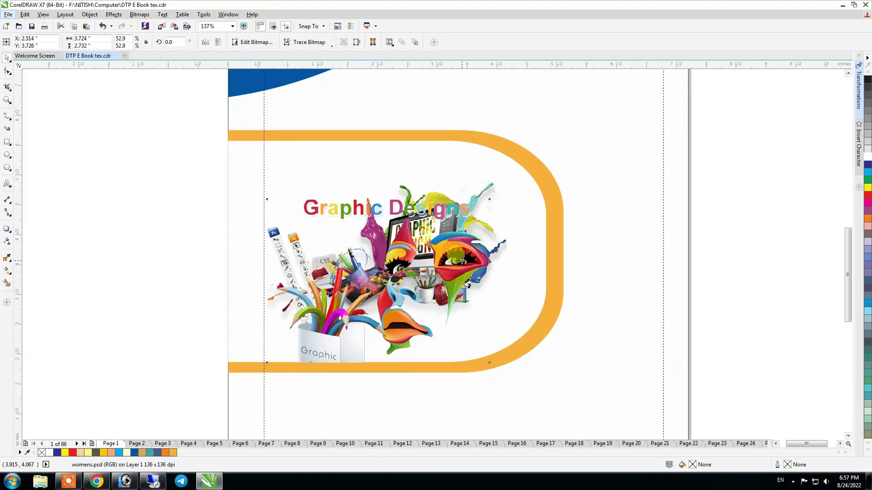
left_click_drag(326, 311, 345, 282)
- Move the computer image down and nudge it to the right, below the face artwork
left_click(460, 311)
left_click_drag(387, 252, 388, 290)
key("Down")
key("Down")
key("Down")
key("Down")
key("Down")
key("Down")
key("Down")
key("Down")
key("Down")
key("Down")
key("Right")
key("Right")
key("Right")
key("Right")
key("Right")
key("Right")
key("Right")
key("Right")
key("Right")
key("Right")
key("Right")
key("Right")
key("Right")
key("Right")
key("Right")
key("Right")
key("Right")
key("Right")
key("Right")
key("Right")
key("Right")
key("Right")
key("Right")
key("Right")
key("Right")
key("Right")
key("Right")
key("Right")
key("Right")
key("Right")
key("Right")
key("Right")
key("Right")
key("Right")
key("Right")
key("Right")
- Shift the womens artwork left and fine-tune the size and position of the two images inside the frame
left_click(337, 252)
left_click_drag(307, 219, 286, 218)
left_click_drag(472, 310, 451, 295)
left_click_drag(449, 244, 450, 252)
- Apply a vertical linear transparency to the womens artwork so the lower part of the pencil cup fades out
scroll(309, 217, "down", 2)
key("F2")
left_click_drag(211, 210, 436, 293)
left_click(8, 239)
left_click_drag(410, 237, 410, 278)
key("space")
scroll(286, 238, "down", 2)
left_click(213, 276)
scroll(282, 285, "down", 2)
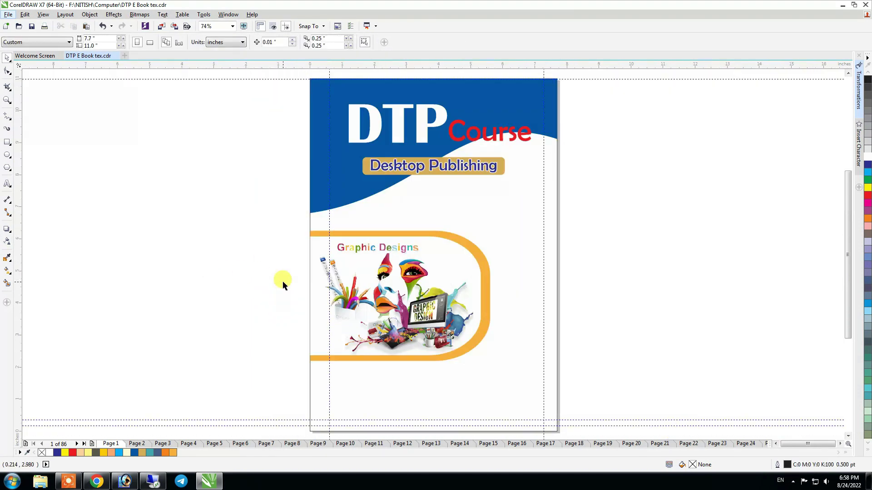
left_click(595, 289)
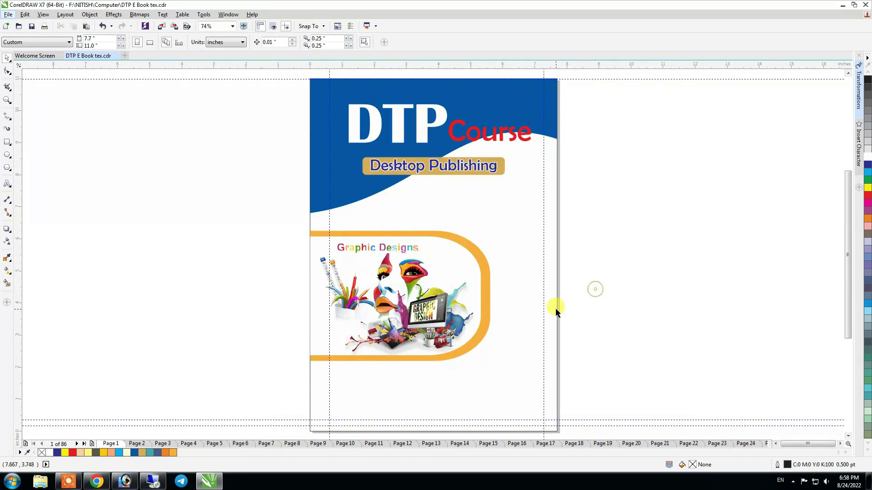
- Draw a bar about 3.52 by 0.62 inches from the left page edge below the frame and convert it to curves
left_click(7, 144)
left_click_drag(310, 370, 423, 389)
key("space")
key("F2")
left_click_drag(263, 330, 643, 439)
key("ctrl+q")
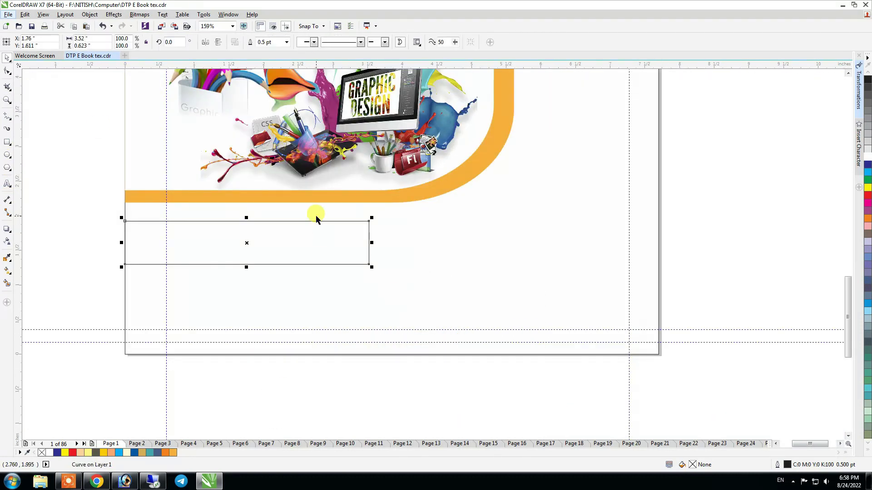
- Slant the bar's right end by moving its top corner inward, and reduce the bar to about 3.41 by 0.57 inches
left_click(9, 72)
left_click_drag(369, 221, 346, 221)
key("space")
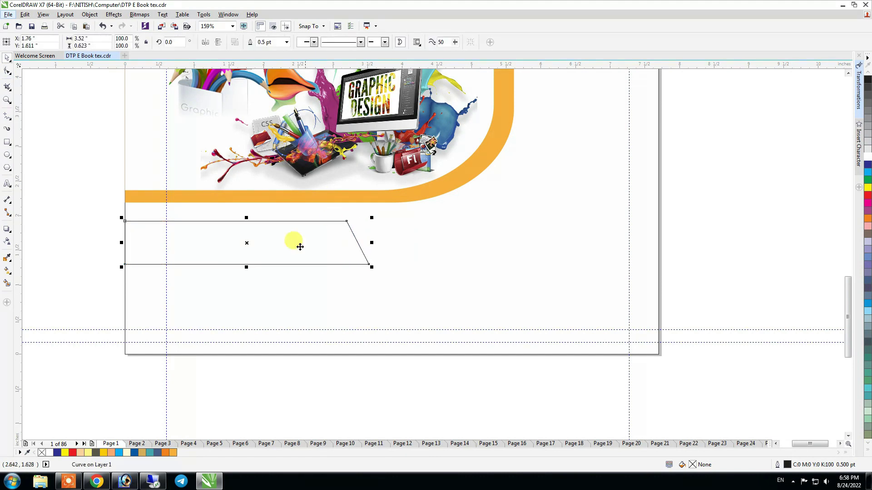
scroll(300, 246, "up", 2)
left_click_drag(242, 257, 240, 250)
left_click_drag(479, 212, 465, 211)
- Fill the slanted bar below the frame with yellow C1 M20 Y85 K0
scroll(769, 203, "down", 2)
left_click(867, 221)
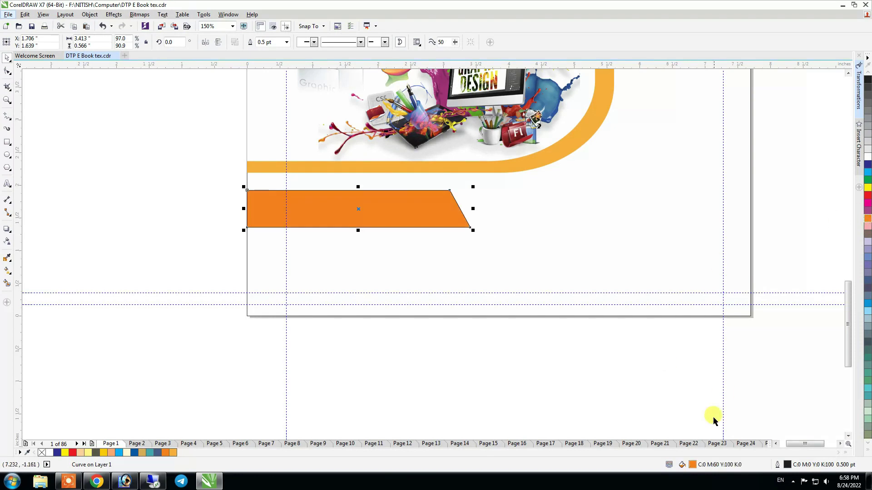
double_click(693, 465)
left_click(622, 281)
left_click_drag(668, 371, 669, 367)
left_click(629, 294)
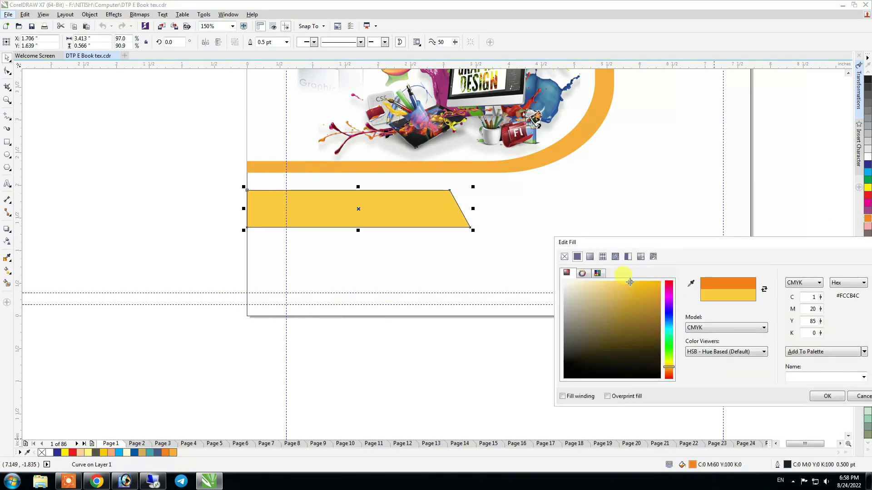
left_click(827, 396)
- Remove the yellow bar's outline and stack two copies of it below
left_click(286, 42)
left_click(265, 47)
left_click_drag(367, 206, 376, 300)
left_click(235, 201)
key("F4")
- Move the frame, its artwork and the three yellow bars up on the page together
left_click_drag(236, 197, 565, 434)
left_click_drag(275, 204, 488, 402)
left_click_drag(466, 299, 465, 277)
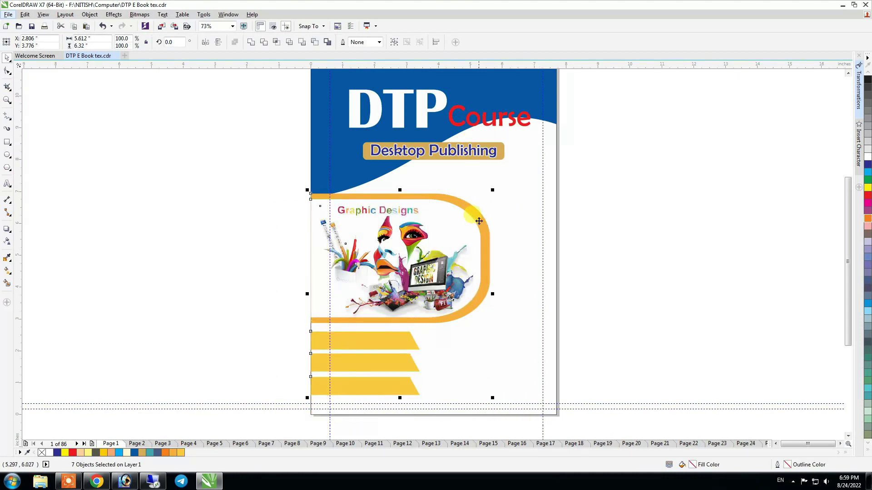
scroll(479, 217, "down", 1)
scroll(444, 323, "up", 1)
left_click(525, 330)
- Delete the middle one of the three yellow bars
key("F2")
left_click_drag(282, 197, 660, 352)
left_click(356, 276)
left_click(360, 227)
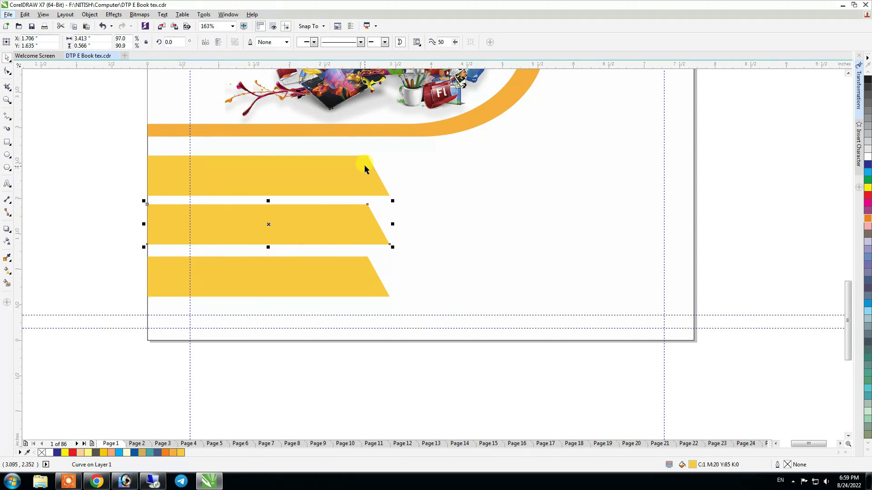
key("Delete")
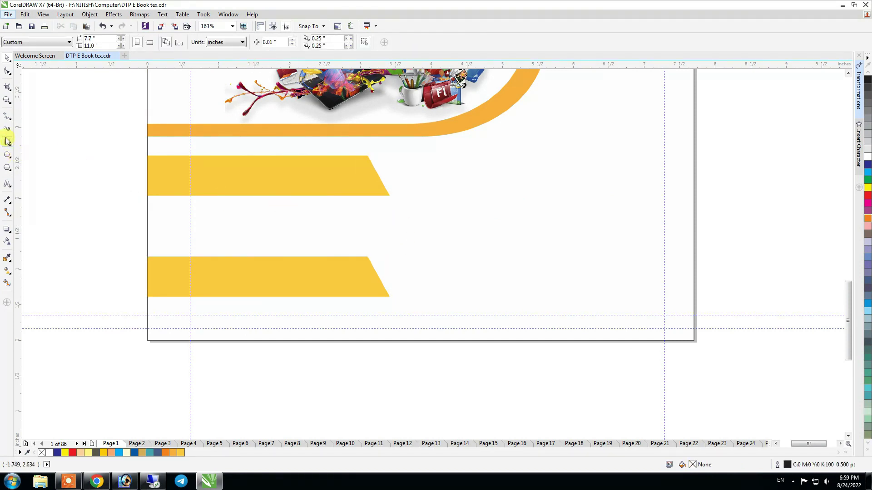
- Draw a rectangle from the page edge between the two yellow bars and round its corners
left_click(7, 141)
mouse_move(147, 205)
left_mouse_down()
mouse_move(383, 238)
mouse_move(385, 245)
left_mouse_up()
key("F10")
left_click_drag(384, 205, 395, 212)
key("space")
- Trim off the rounded bar's left end with a temporary rectangle, delete that rectangle and stretch the bar to about 3.4 inches wide
left_click(110, 200)
left_click(5, 143)
left_click_drag(77, 182, 166, 256)
key("space")
left_click(216, 241, "shift")
left_click(268, 42)
left_click(142, 203)
key("Delete")
left_click(383, 254)
left_click(370, 233)
left_click_drag(368, 226, 391, 225)
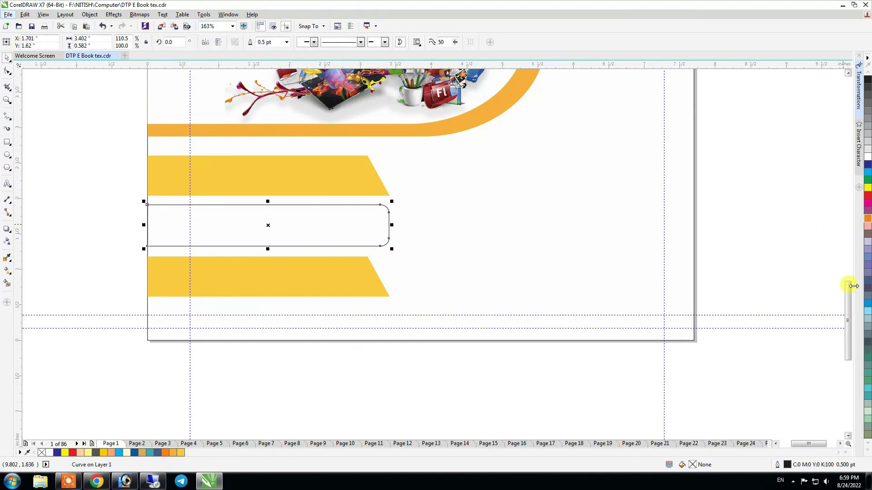
- Recolour the bars: Sand for the middle one, C0 M20 Y100 K0 for the upper one and olive-khaki for the lower one
left_click(868, 313)
left_click(867, 454)
left_click(867, 217)
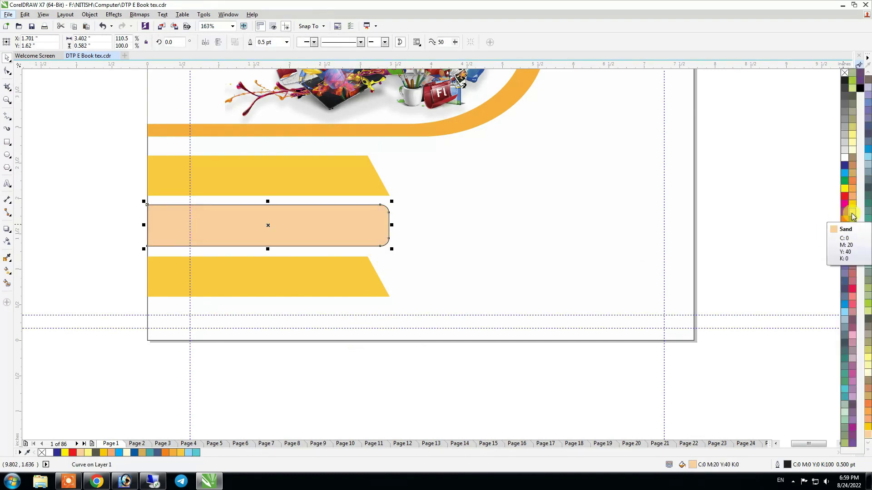
left_click(305, 184)
left_click(865, 424)
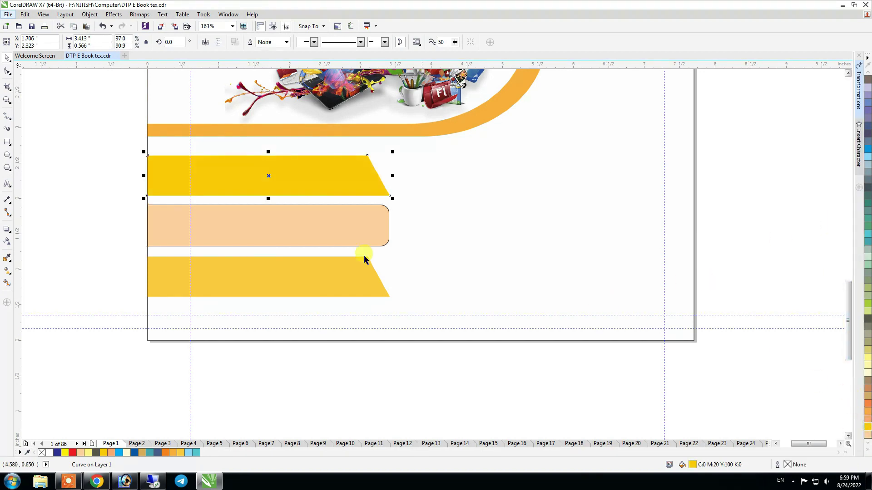
left_click(867, 356)
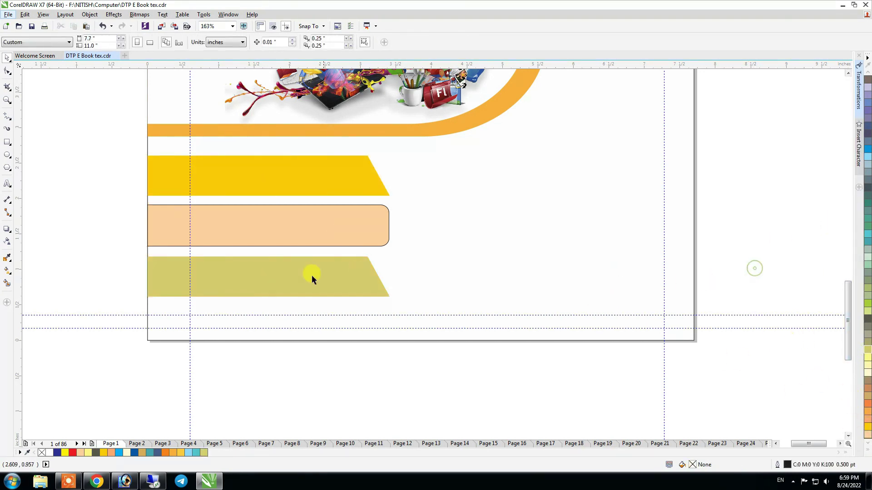
- Mirror the upper bar vertically and remove the outlines of all three bars
left_click(294, 187)
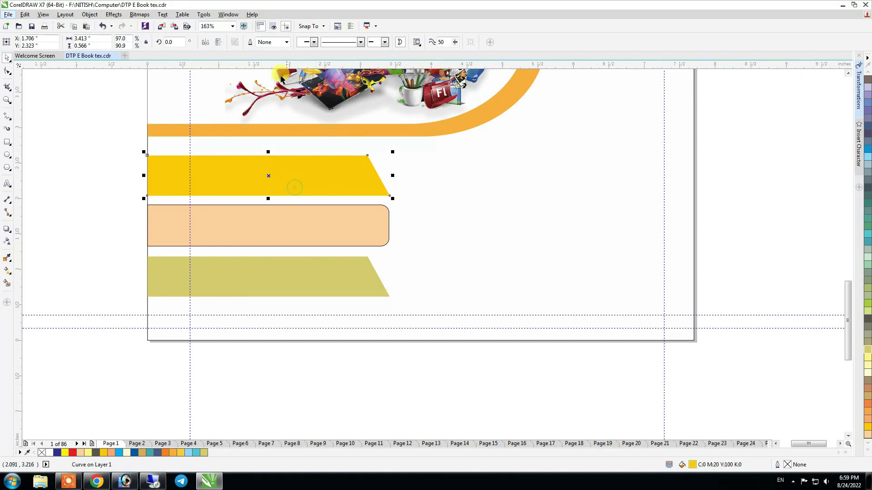
left_click(218, 43)
left_click_drag(92, 151, 447, 316)
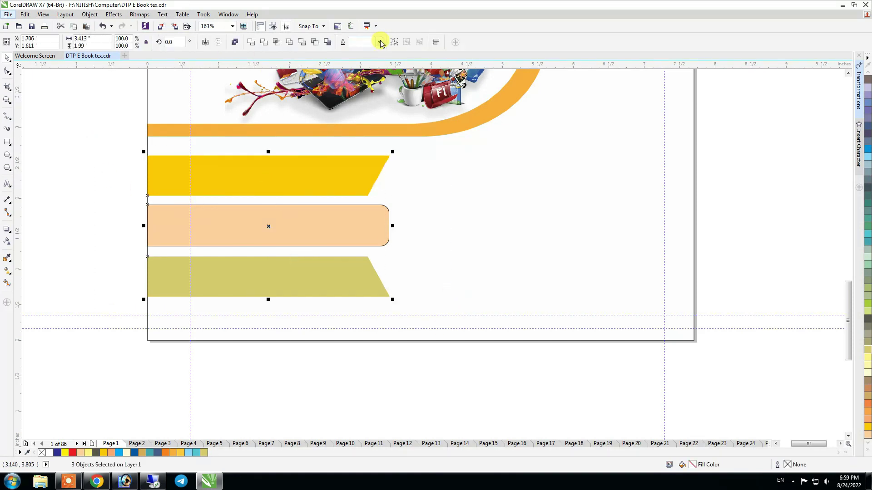
left_click(688, 245)
- Widen the three bars together to about 3.6 inches
left_click_drag(200, 209, 445, 318)
left_click_drag(391, 224, 404, 224)
left_click(767, 252)
- Add the artistic text "Adobe Photoshop_7.0" below the page
key("F8")
left_click(325, 383)
key("ctrl+v")
key("ctrl+a")
left_click(402, 383)
key("BackSpace")
key("ctrl+a")
key("ctrl+space")
- Place the Photoshop label on the middle bar and set its font to Arial Rounded MT Bold
left_click(330, 42)
left_click_drag(493, 377, 377, 239)
left_click(261, 42)
left_click(251, 122)
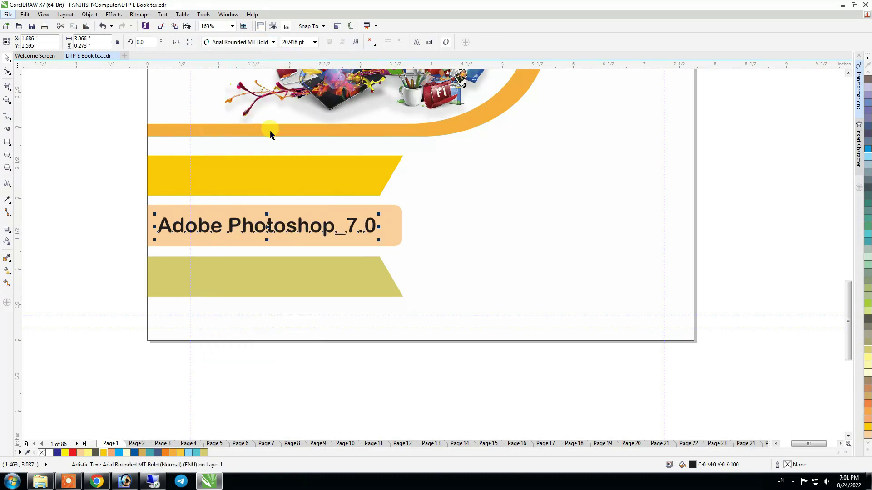
- Add a text line below the page and correct its case and separators to read "Adobe Pagemaker_7.0"
left_click(333, 364)
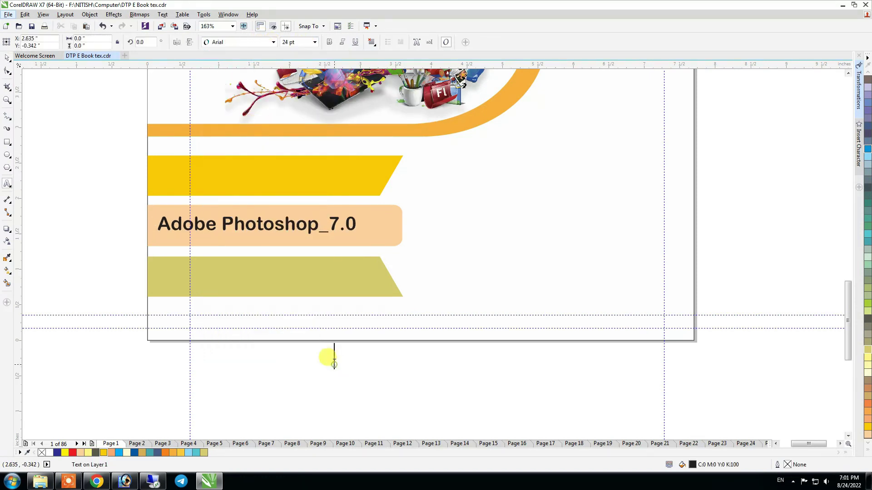
type("adobe-pagemaker-7-")
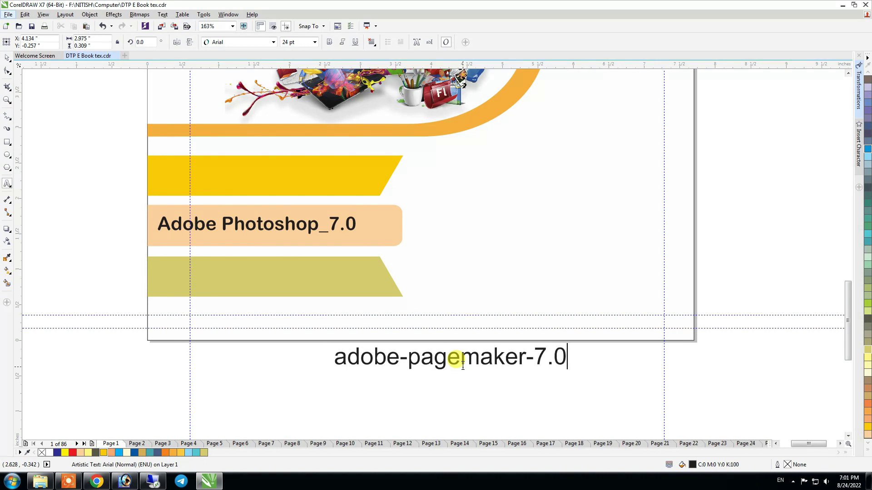
double_click(536, 357)
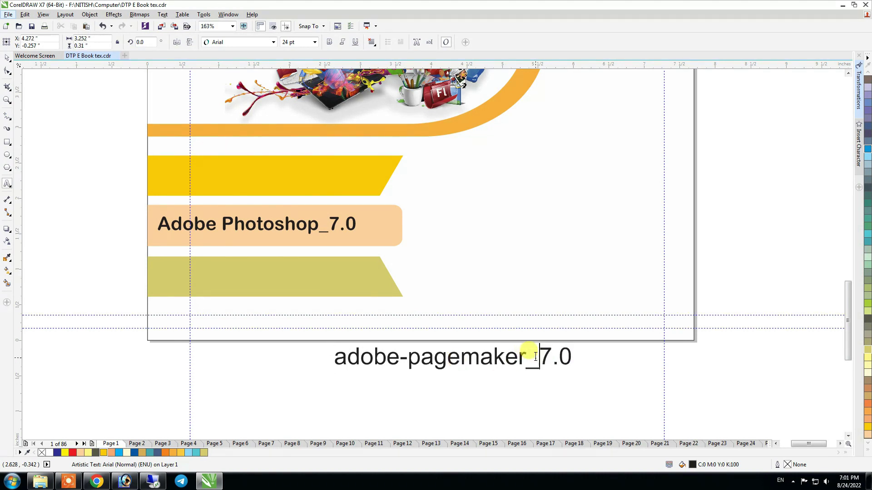
key("ctrl+a")
key("shift+F3")
left_click(394, 270)
left_click(408, 358)
key("BackSpace")
key("Delete")
type("P")
- Set the Pagemaker label in Arial Rounded MT Bold and place it on the upper bar, left-aligned with the Photoshop label
key("ctrl+space")
left_click(266, 41)
left_click(272, 62)
left_click_drag(512, 353, 348, 176)
left_click(241, 225, "shift")
key("l")
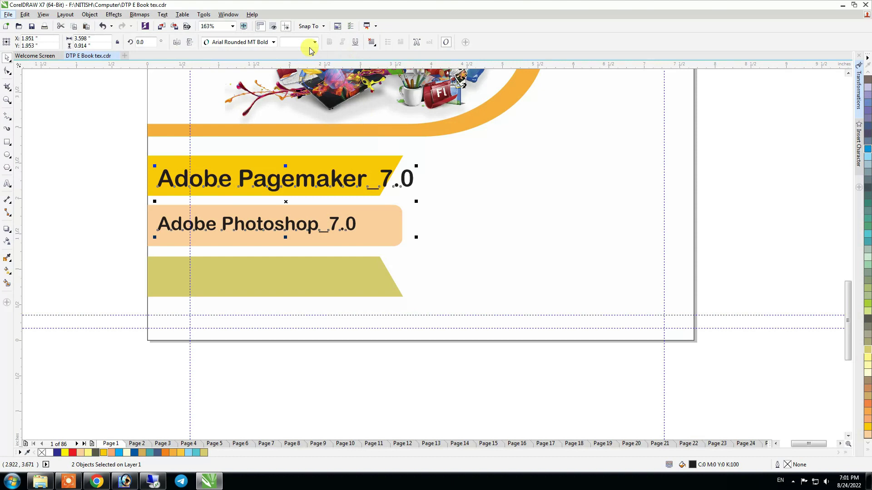
- Set the Pagemaker and Photoshop labels to 18 pt and shift both slightly right within their bars
left_click(296, 41)
type("18")
key("Return")
left_click_drag(252, 179, 274, 179)
key("Escape")
- Centre the Pagemaker and Photoshop labels vertically in their bars
left_click(191, 190)
key("Up")
left_click(186, 225, "shift")
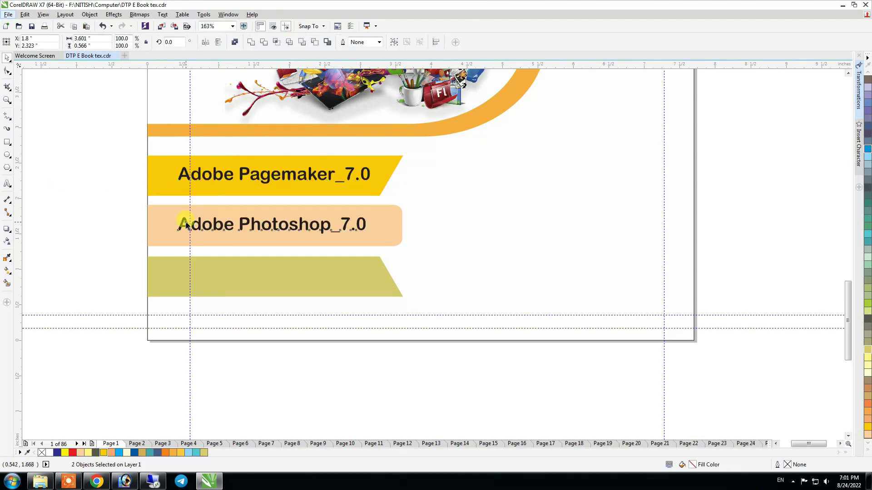
key("e")
left_click(118, 217)
- Add the label "CorelDRAW" on the lower bar in Arial Rounded MT Bold at 18 pt
key("F8")
left_click(366, 395)
type("CorelDRAW")
key("ctrl+space")
left_click_drag(385, 385, 203, 267)
left_click(273, 42)
left_click(241, 61)
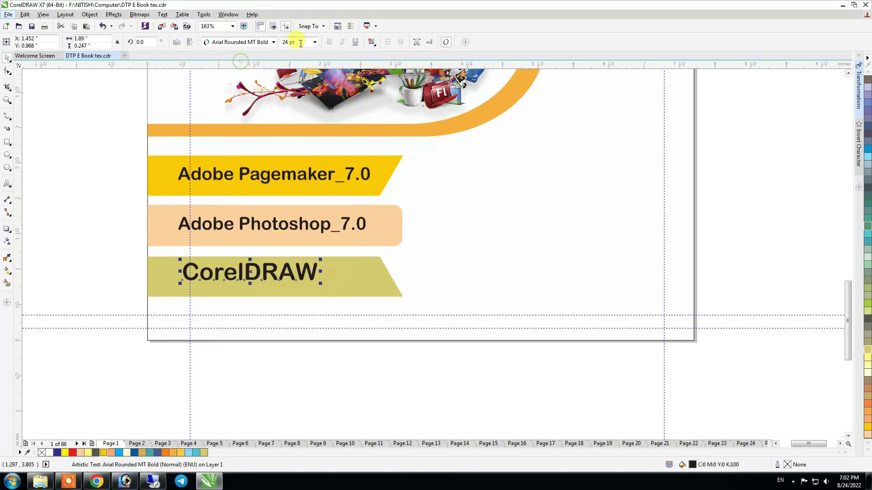
type("18")
key("Return")
- Left-align the three labels and tighten the bar stack to about 1.81 inches high by slimming the bars
left_click_drag(405, 377, 160, 149)
key("l")
key("Escape")
left_click(358, 275)
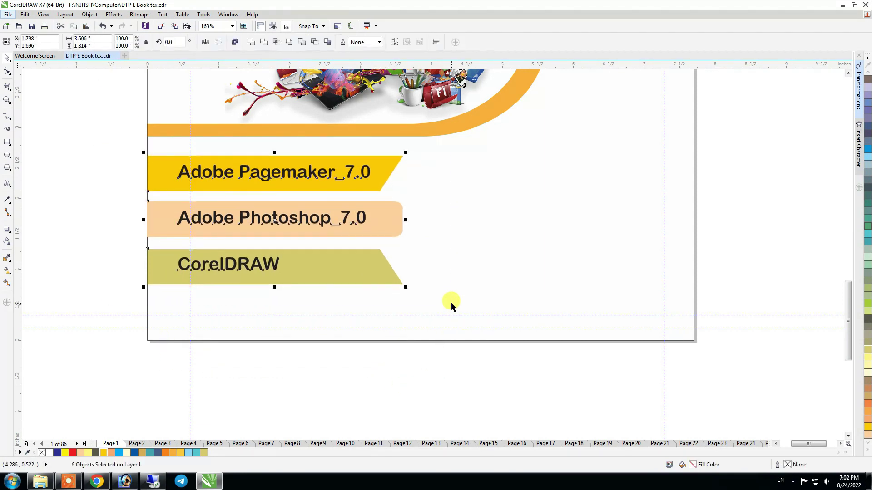
left_click(482, 383)
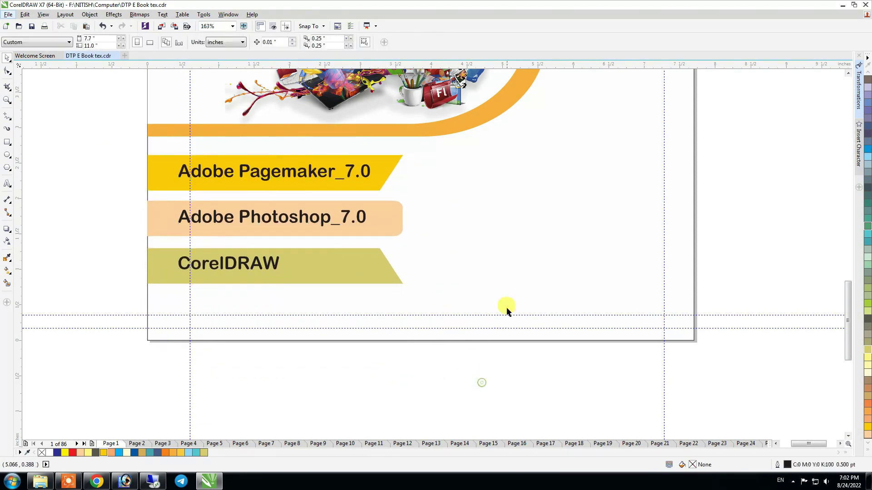
- Place a copy of the blue header wave at the page bottom, mirrored vertically and horizontally
key("shift+F4")
left_click_drag(434, 79, 436, 407)
key("ctrl+z")
left_click(498, 101)
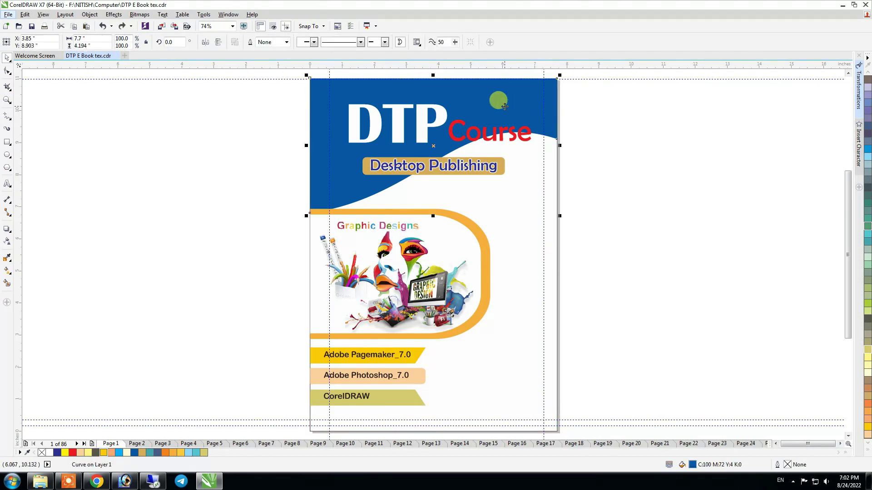
left_click(537, 262, "shift")
key("b")
left_click(580, 319)
left_click(529, 321)
left_click(218, 44)
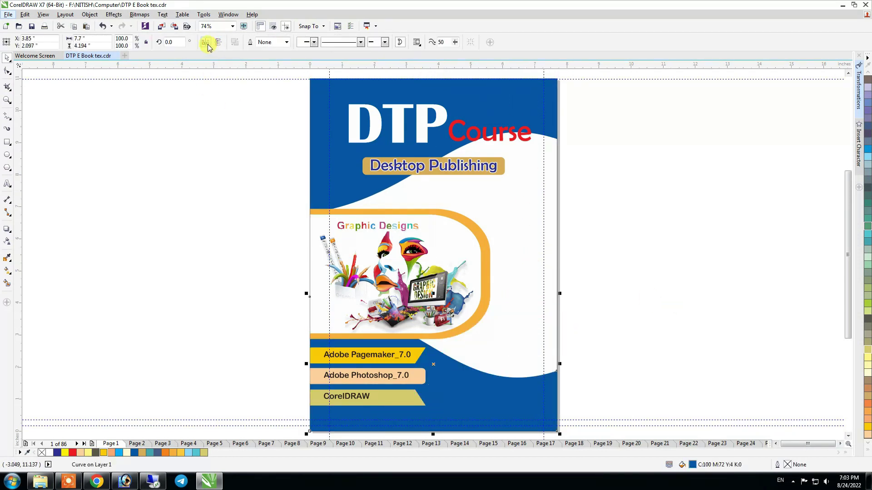
left_click(206, 43)
- Reduce the bottom blue wave's height to about 1.92 inches
scroll(513, 231, "down", 3)
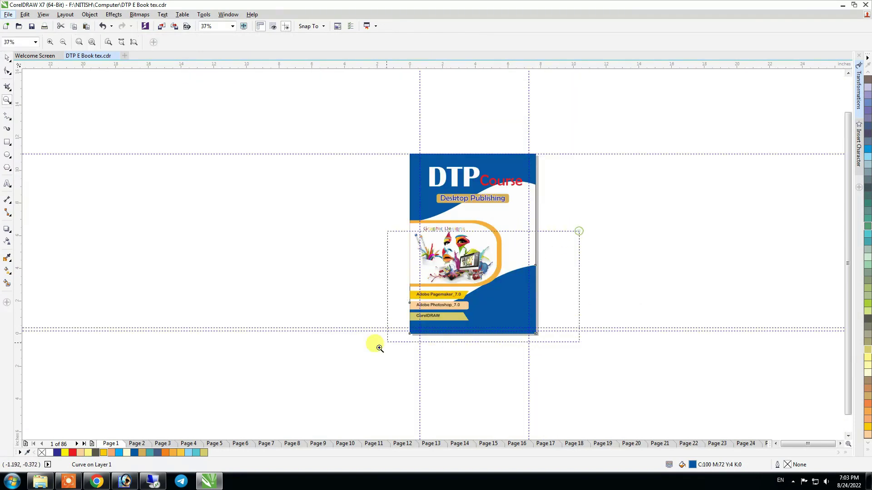
scroll(450, 227, "up", 5)
left_click_drag(440, 162, 434, 267)
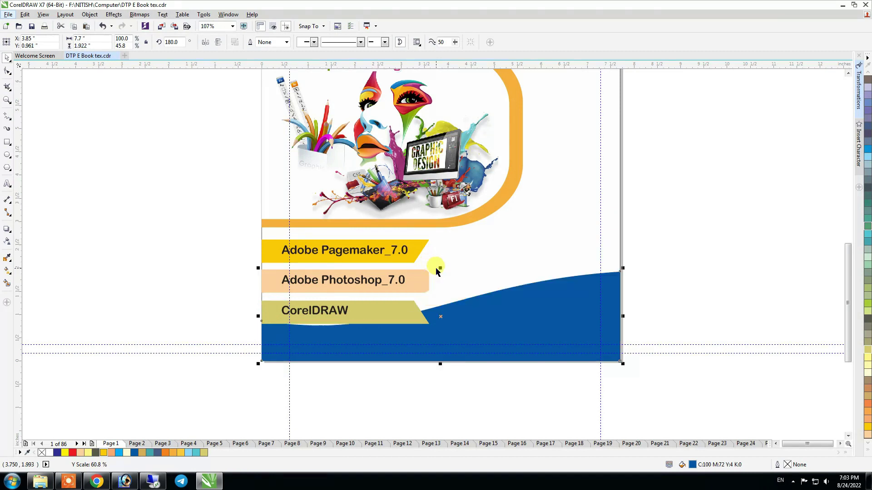
left_click(672, 277)
- Try to shorten the blue header wave from its lower edge, then undo the change
key("shift+F4")
left_click(383, 163)
left_click_drag(433, 211, 444, 192)
left_click(573, 171)
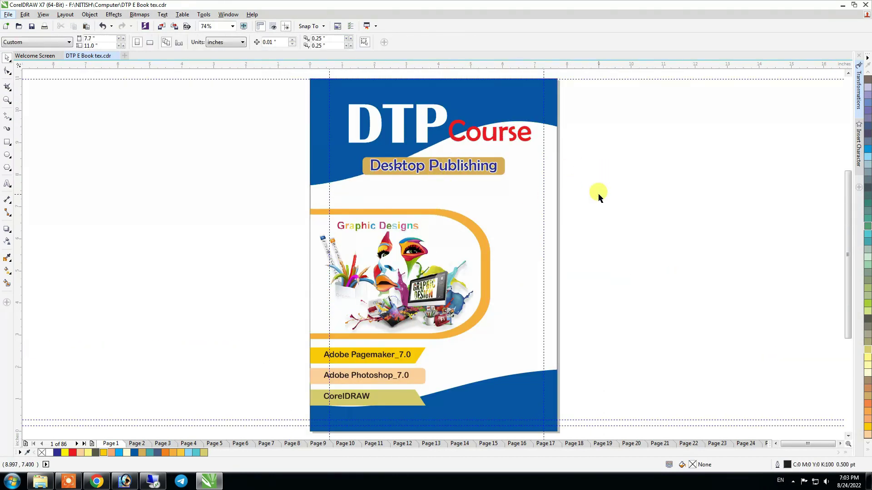
key("ctrl+z")
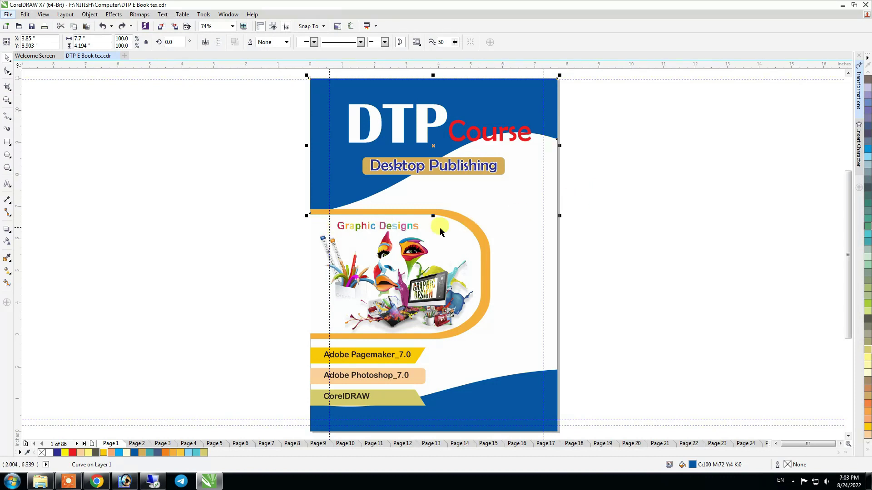
left_click(743, 233)
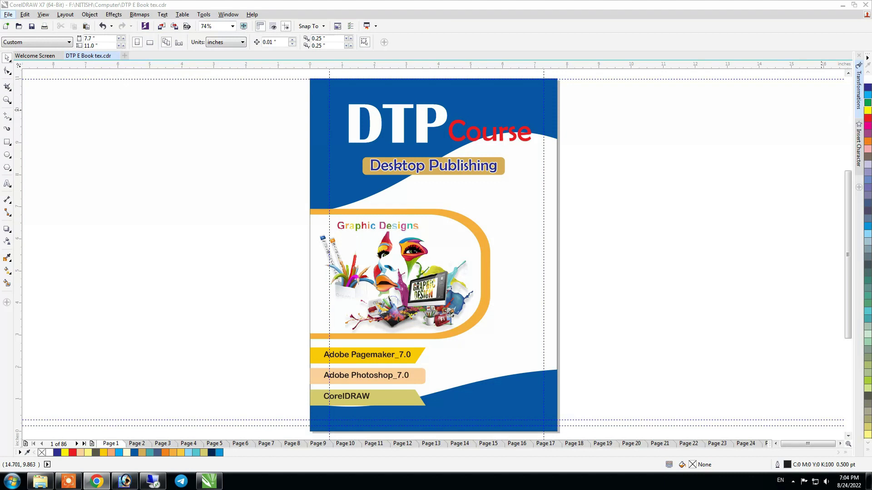
- Make a slightly shorter copy of the blue header wave and send both waves behind the titles
left_click(438, 212)
left_click_drag(432, 214, 433, 204)
right_click(432, 204)
left_click(373, 195, "shift")
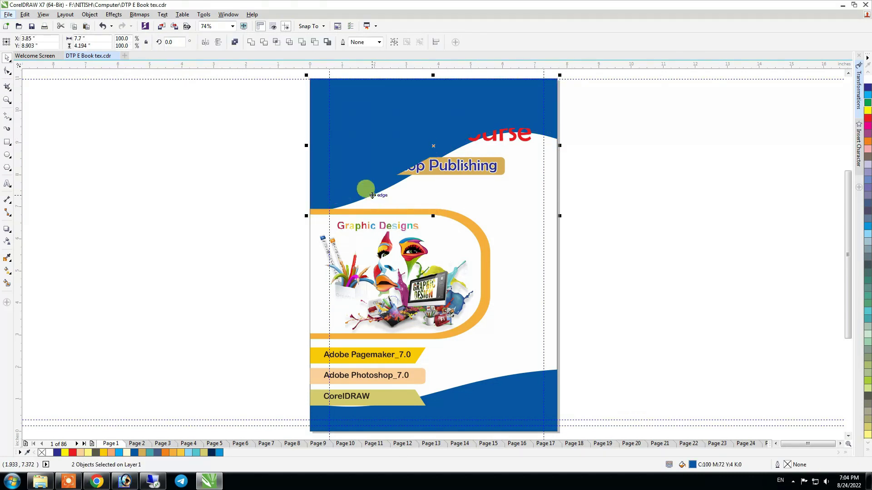
key("shift+Page_Down")
left_click(642, 226)
- Remove the white fill from the page-sized rectangle
left_click(546, 248)
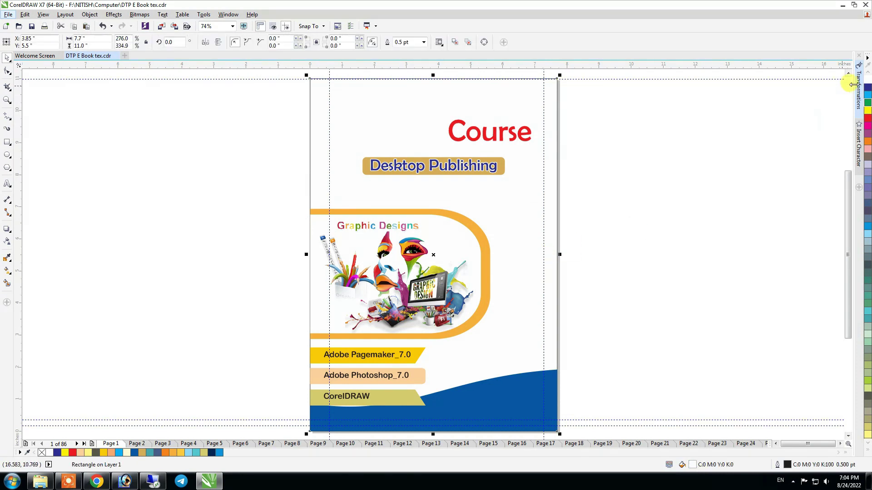
left_click(867, 451)
left_click(845, 79)
left_click(668, 254)
- Fill the taller header wave behind the blue one with light grey
left_click(471, 148)
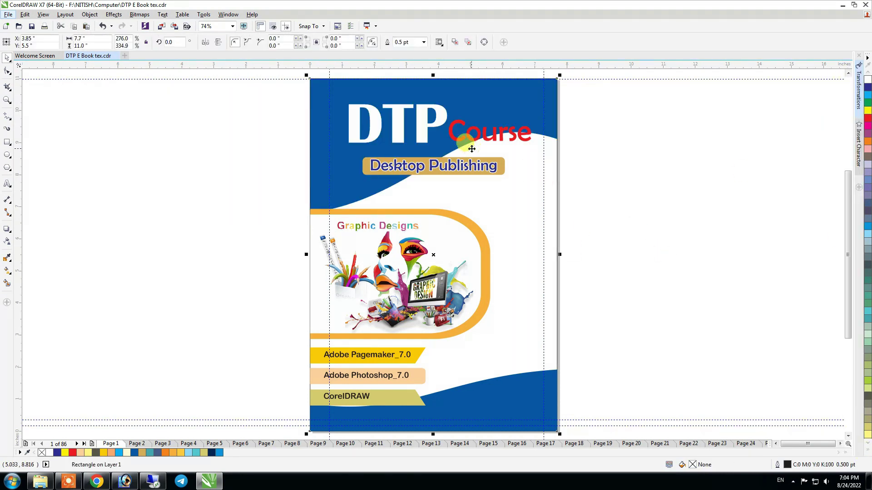
left_click(460, 144)
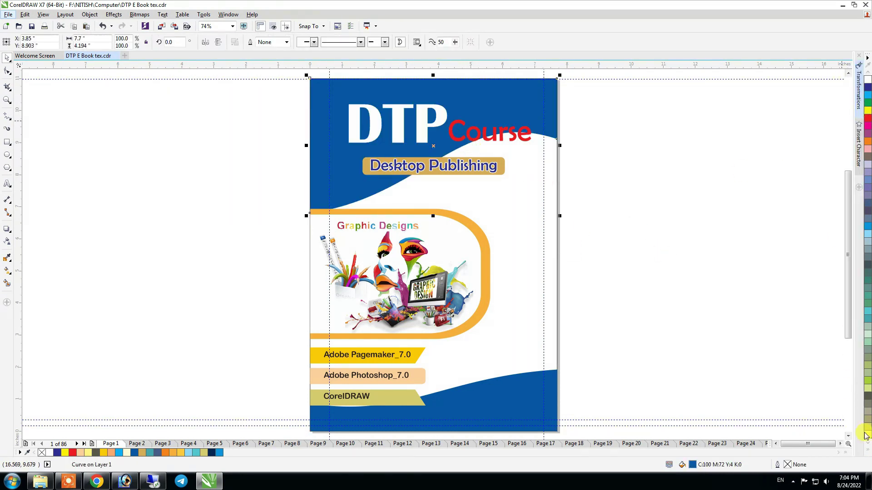
left_click(867, 452)
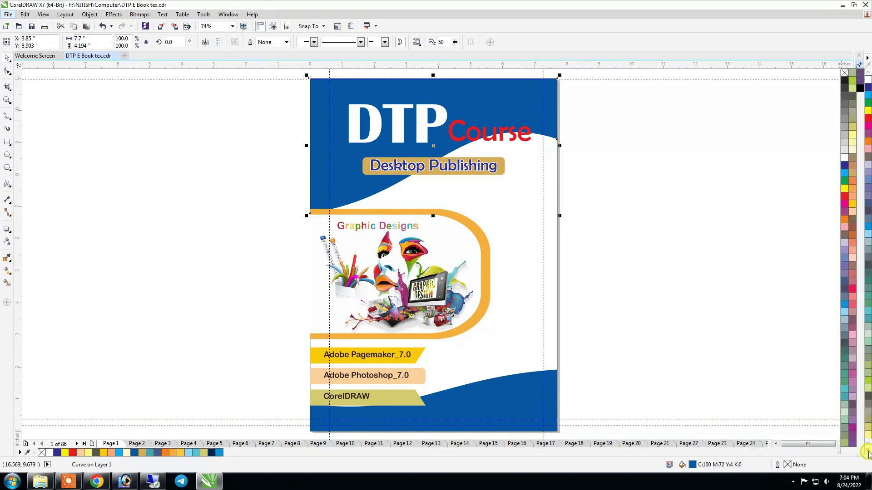
left_click(711, 191)
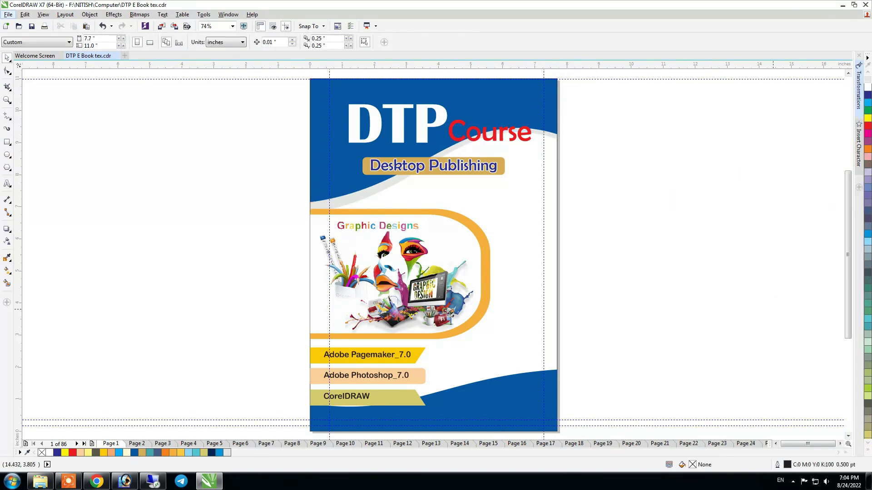
- Switch to the web browser, copy the colourful abstract music-notes image and paste it onto the cover page
key("alt+Tab")
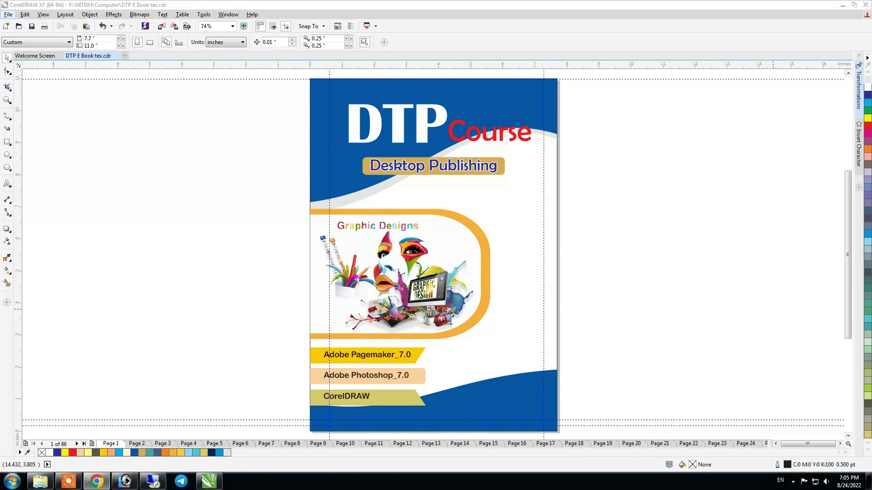
right_click(667, 139)
left_click(708, 209)
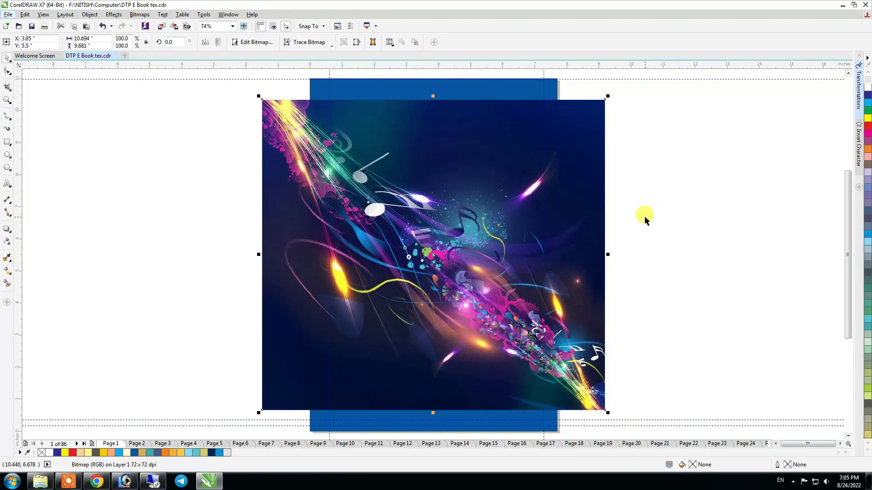
- PowerClip the music-notes image inside the page-sized rectangle behind the artwork and mirror the image horizontally within the frame
key("shift+Page_Down")
right_click(590, 164)
left_click(611, 169)
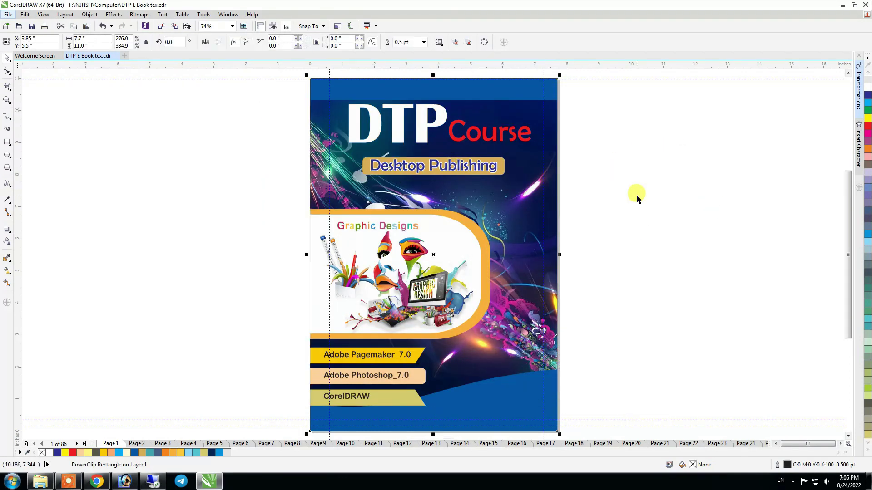
left_click(517, 250, "ctrl")
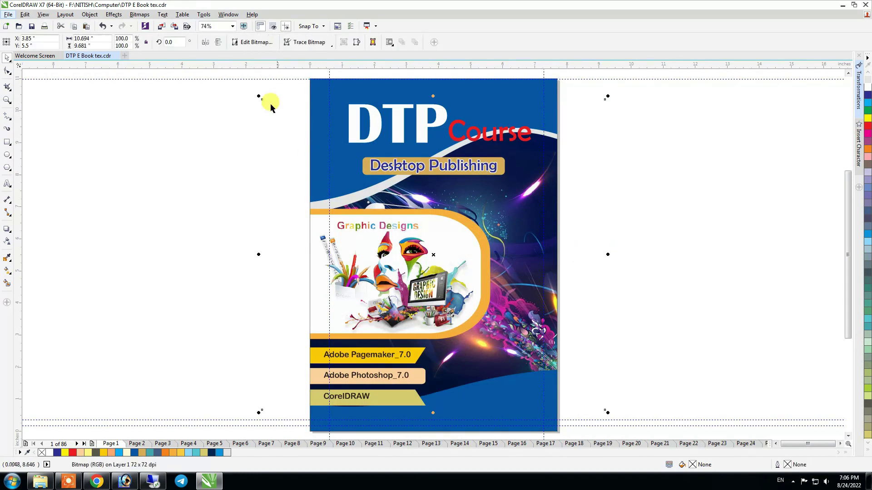
left_click(205, 42)
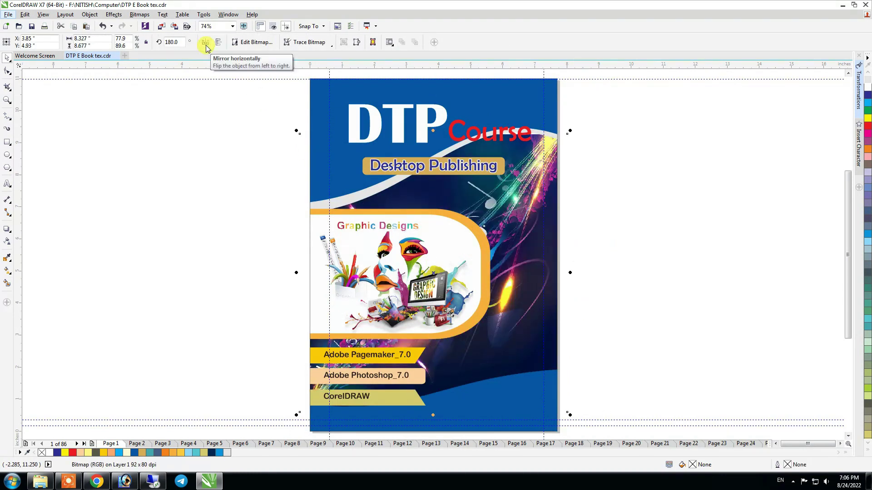
- Give the blue header and footer waves a linear fountain fill from blue to dark navy (C91 M82 Y35 K71)
left_click(560, 133)
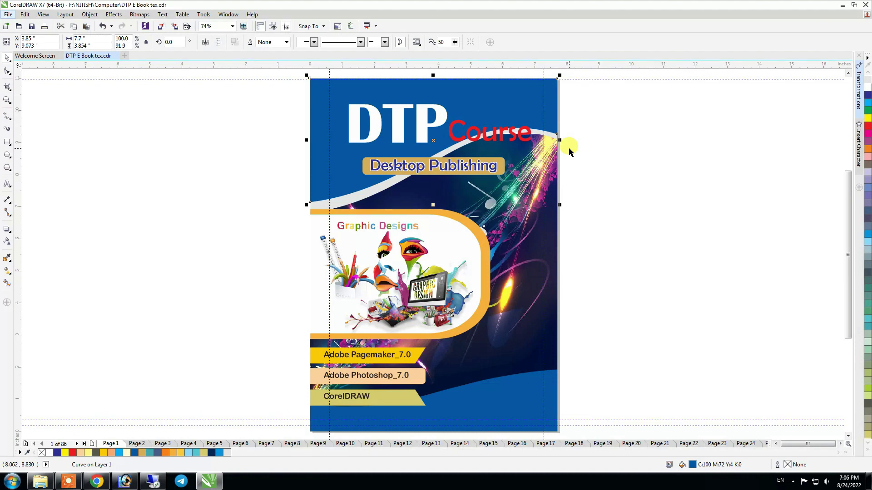
key("F11")
left_click(577, 378)
left_click_drag(624, 327, 624, 324)
left_click(614, 308)
left_click(625, 326)
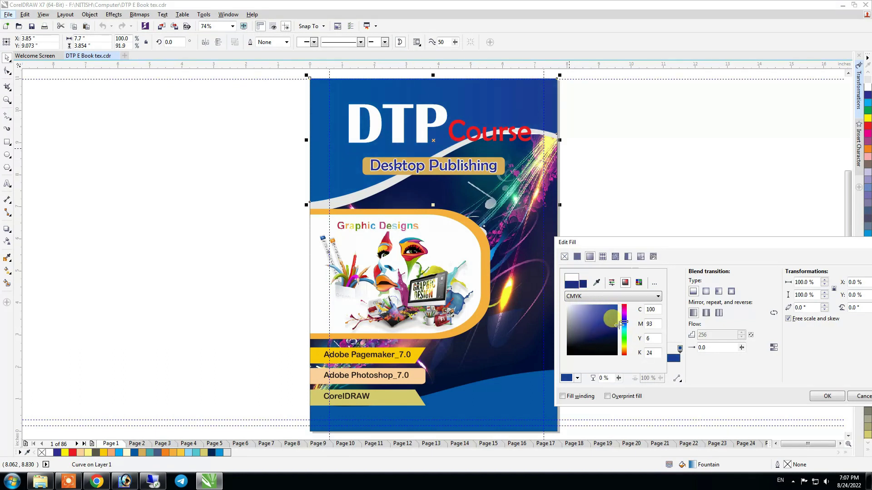
left_click_drag(617, 329, 615, 338)
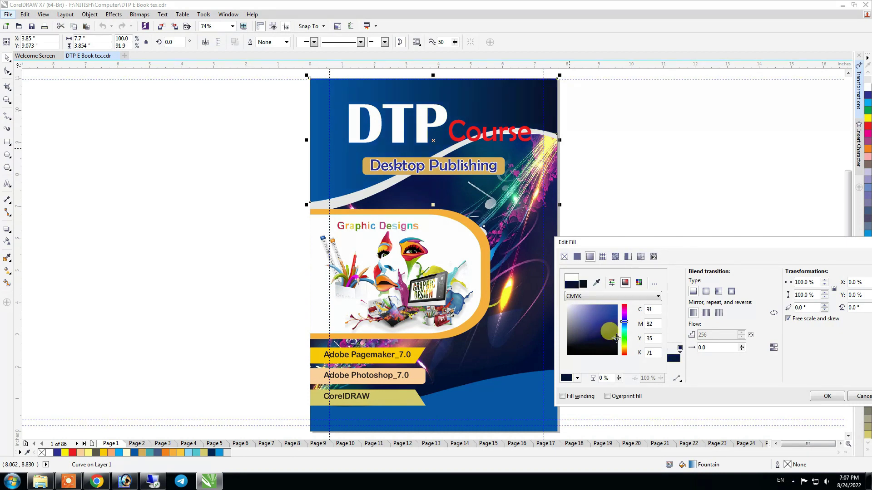
left_click(834, 396)
left_click(828, 398)
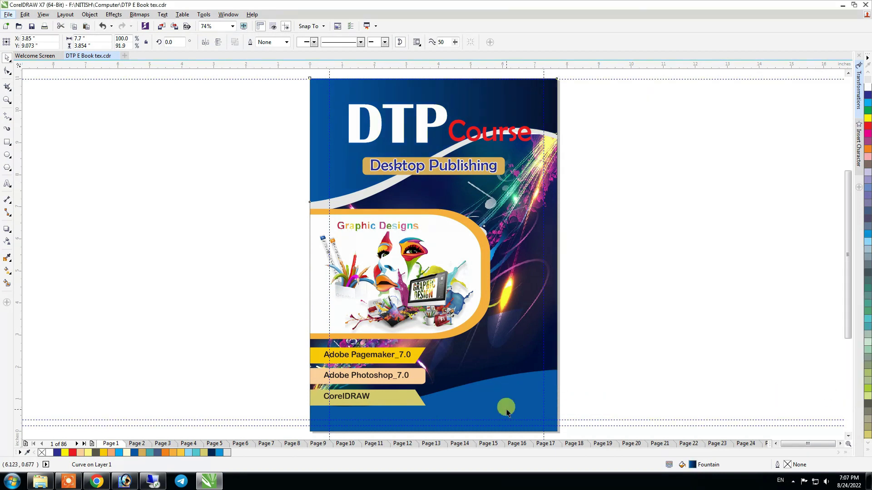
left_click(511, 386)
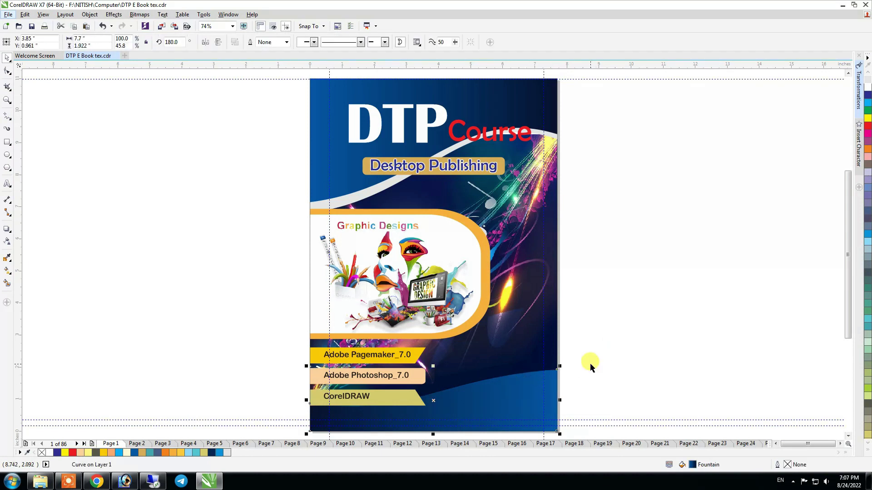
- Try moving the red Course text straight up beside the DTP title
left_click(505, 190)
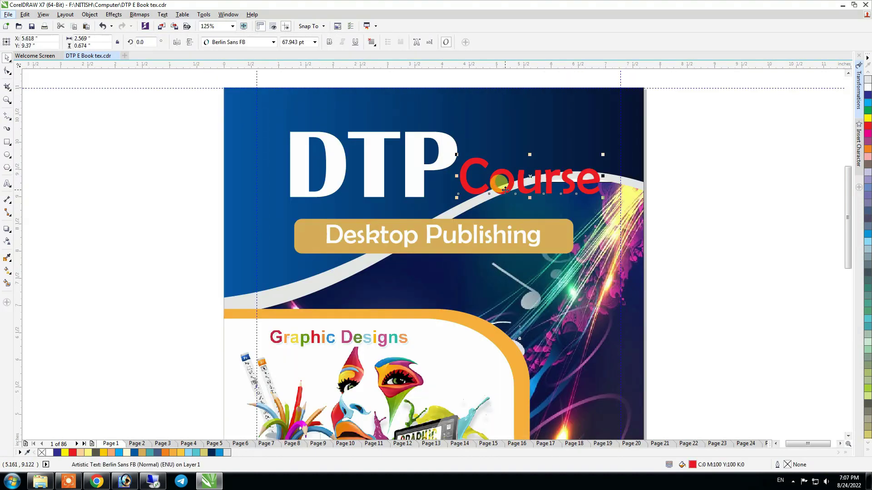
left_click_drag(505, 190, 505, 162)
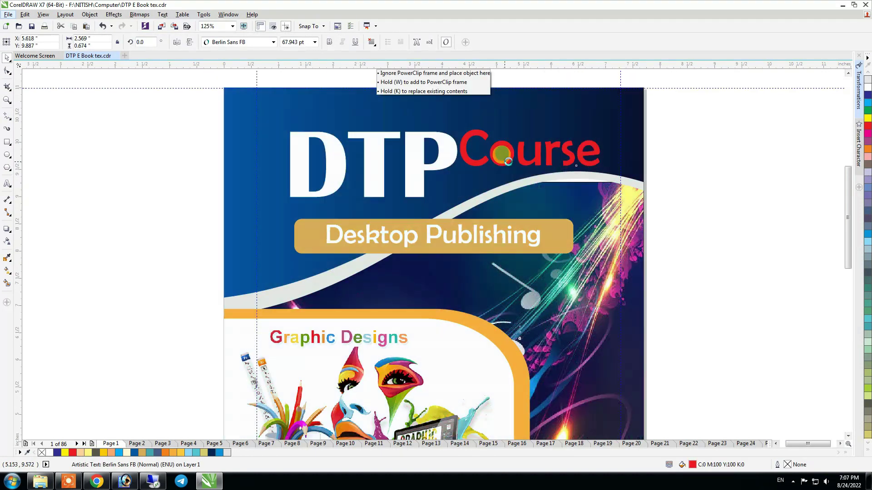
key("ctrl+z")
- Give the DTP title a white outline 1.5 pt wide
left_click(417, 180)
key("F8")
key("ctrl+space")
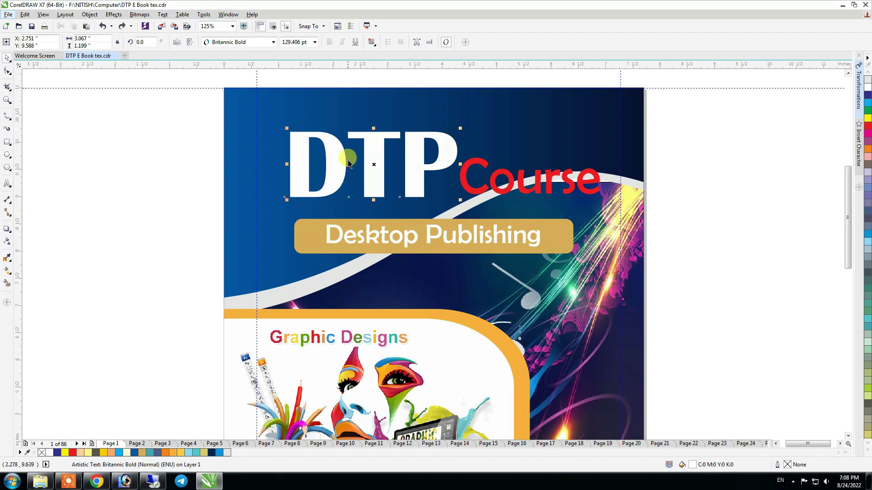
right_click(867, 89)
key("F12")
left_click(383, 180)
left_click(358, 228)
left_click(433, 326)
- Fill the letter D of the DTP title with magenta and the letter T with red
double_click(331, 165)
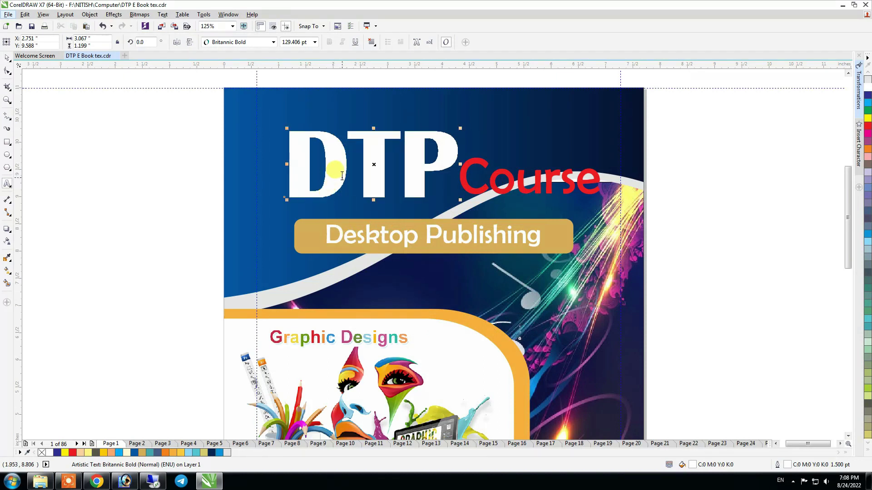
left_click_drag(330, 165, 298, 170)
left_click(867, 135)
- Fill the letter P of the DTP title with the orange sampled from the collage frame
left_click_drag(399, 166, 433, 163)
left_click(868, 127)
key("ctrl+z")
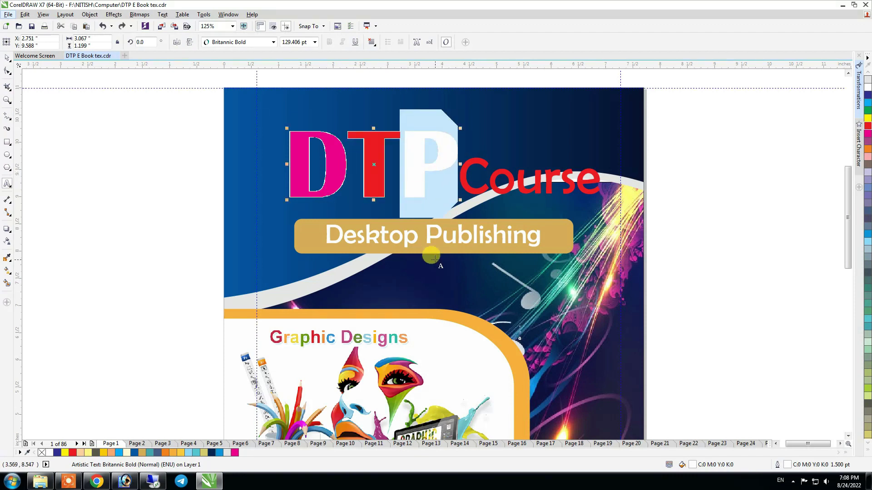
double_click(693, 465)
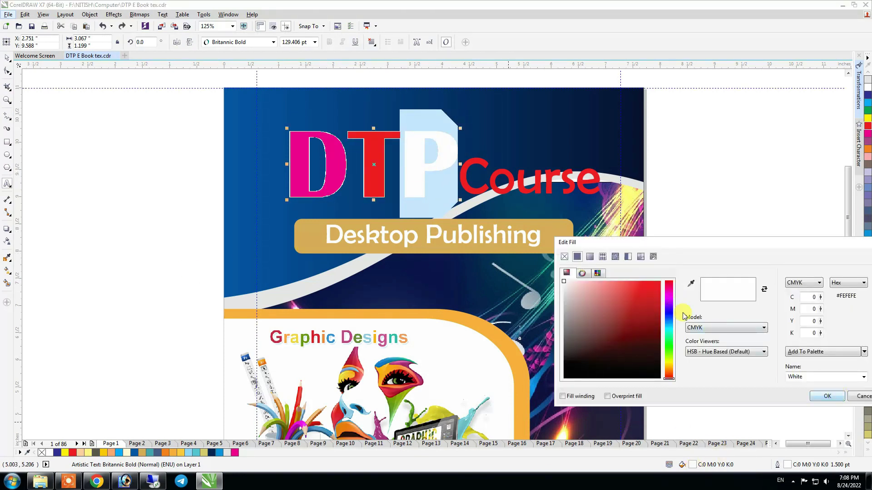
left_click(522, 346)
left_click(827, 396)
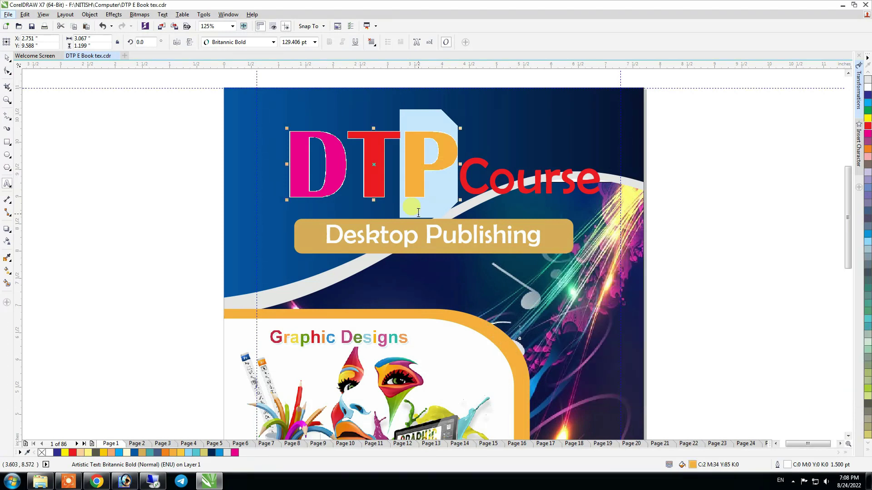
- Fill the letter T with a green sampled from the Graphic Designs heading, adjusted to a more vivid shade
left_click(383, 164)
left_click_drag(383, 163, 344, 161)
double_click(692, 465)
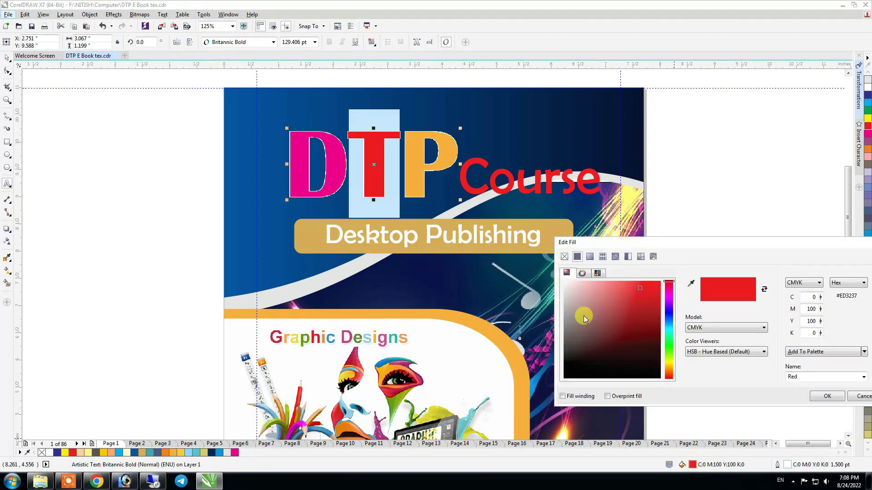
left_click(690, 283)
left_click(364, 338)
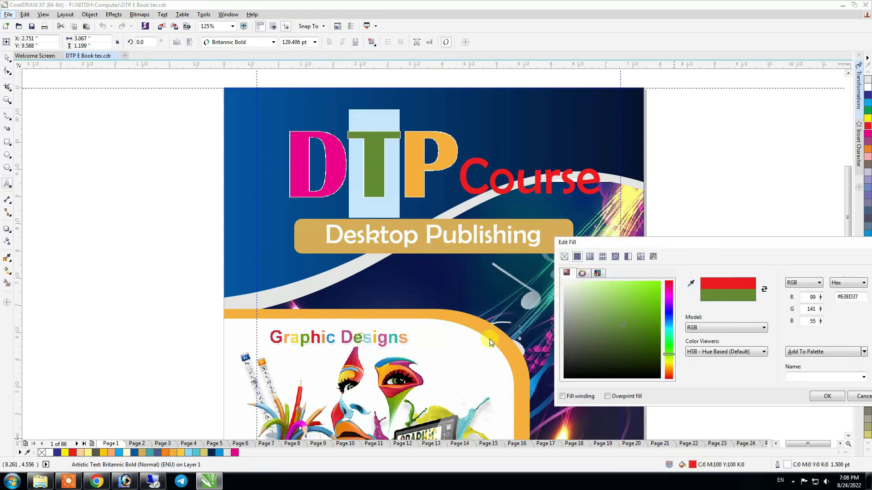
left_click(656, 318)
left_click(825, 396)
left_click(712, 290)
key("ctrl+space")
- Thicken the DTP title's white outline, trying 10 pt and settling on 6 pt
left_click(420, 177)
key("F12")
left_click(376, 179)
left_click(358, 259)
left_click(449, 322)
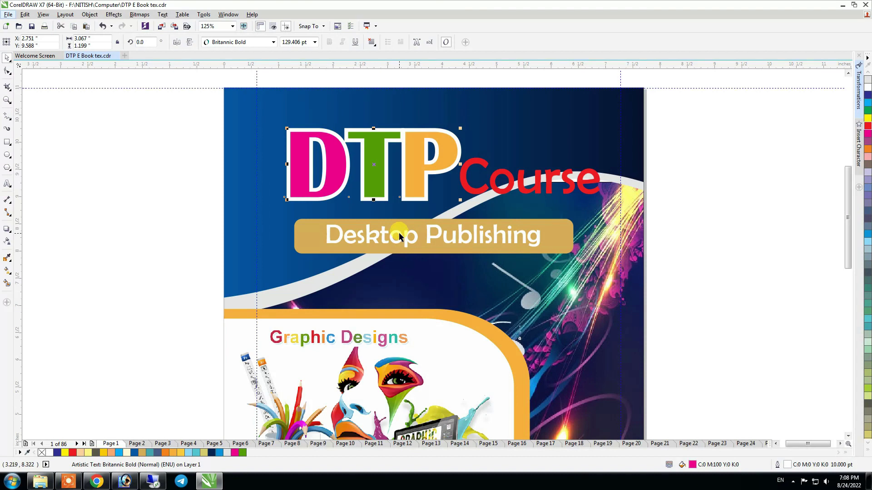
key("F12")
left_click(377, 181)
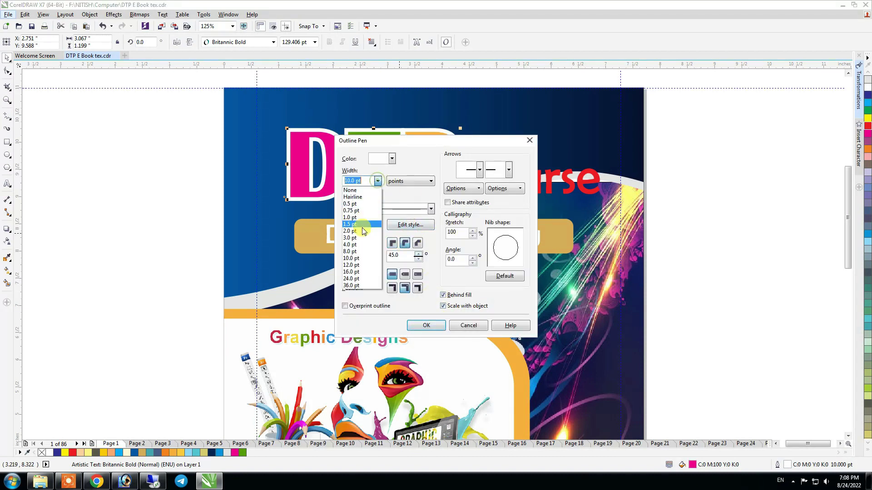
left_click(352, 251)
key("Return")
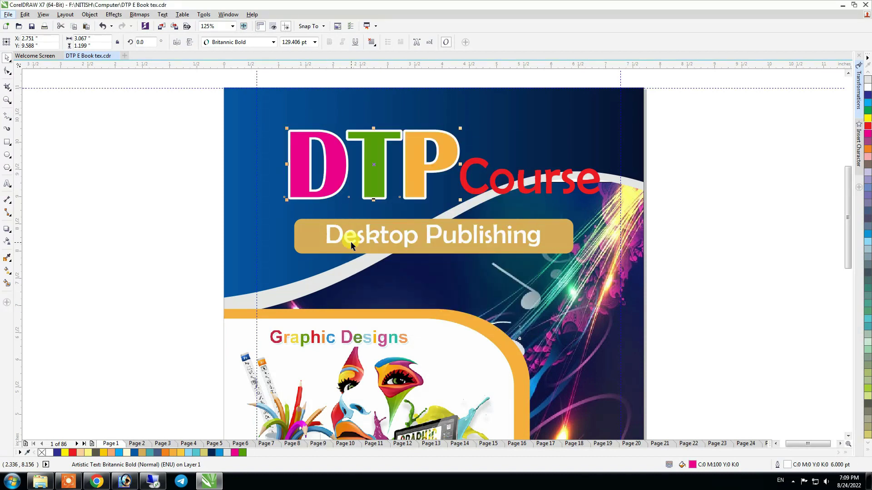
- Widen the letter spacing of the DTP title and scale the text down to about 118 pt
left_click_drag(460, 200, 493, 203)
left_click_drag(367, 199, 362, 198)
left_click_drag(494, 200, 382, 202)
key("space")
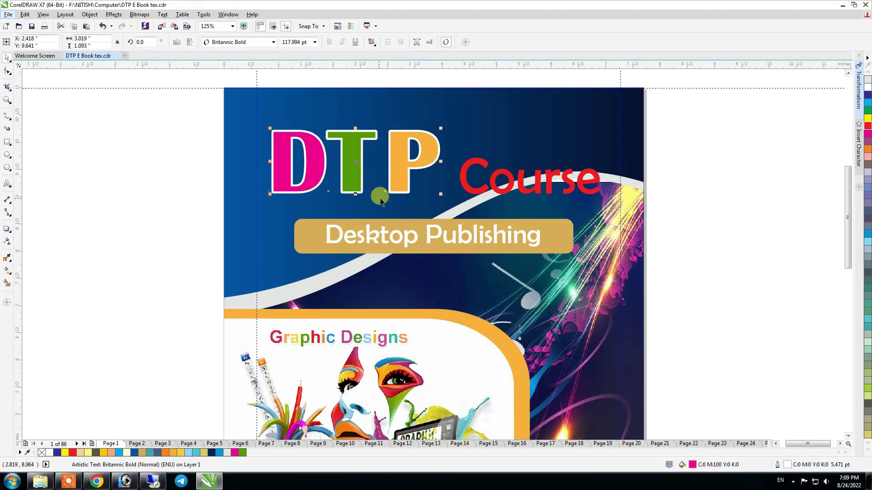
- Fill the letter D of the DTP title with purple, RGB 150, 9, 134
key("F8")
left_click_drag(325, 174, 264, 171)
double_click(692, 464)
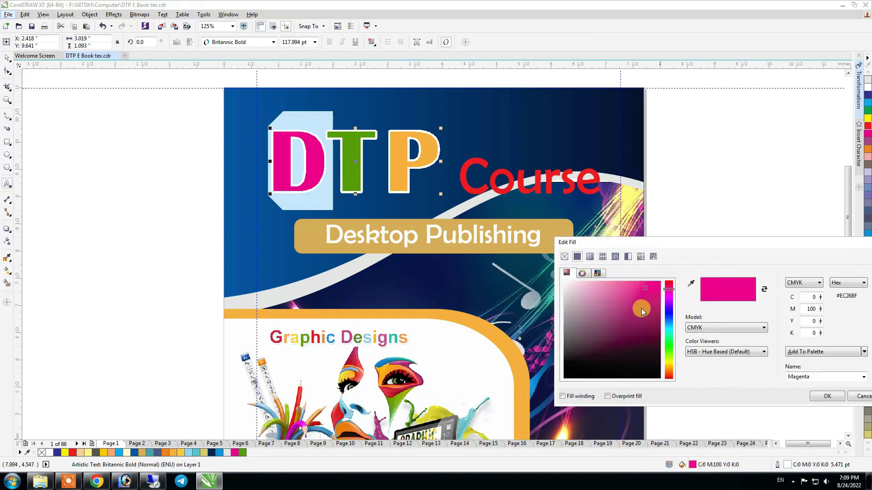
left_click(669, 297)
left_click(657, 303)
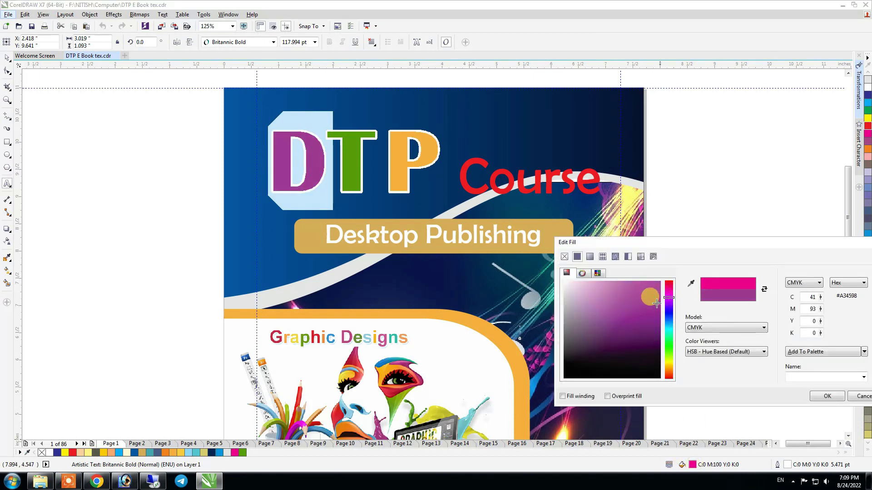
left_click(803, 284)
left_click(798, 303)
left_click_drag(657, 297, 659, 318)
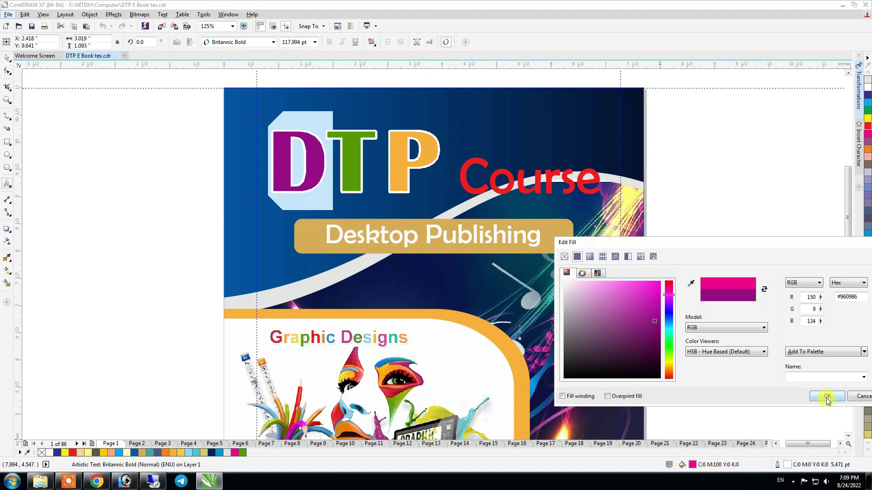
left_click(827, 397)
left_click(8, 58)
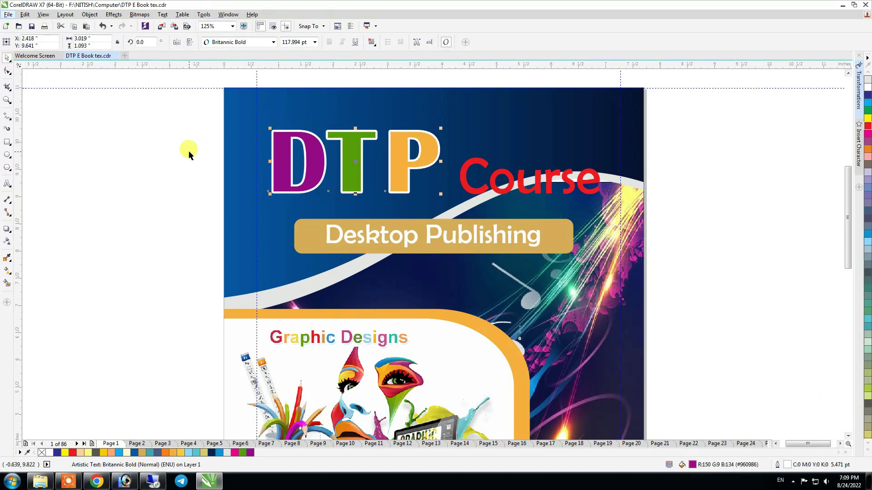
left_click(214, 120)
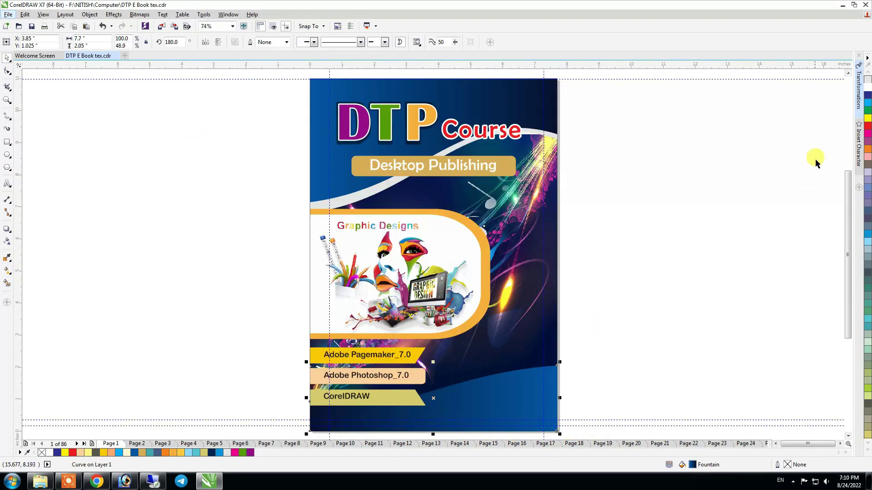
- Fill the taller footer wave with white and add a slightly shorter orange copy between it and the blue wave
left_click(867, 88)
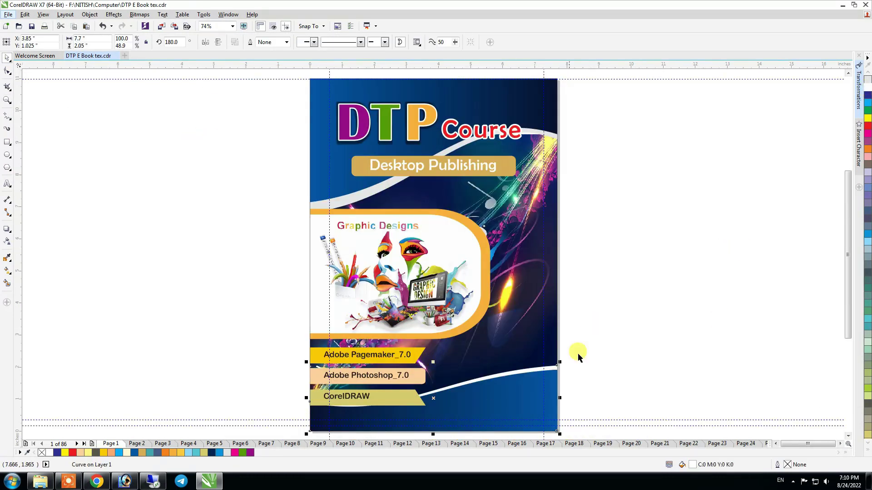
key("shift+F2")
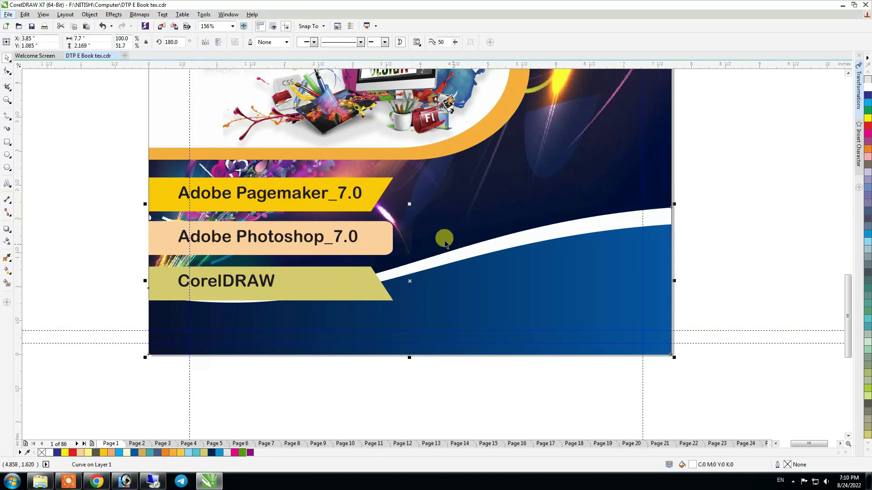
left_click_drag(411, 205, 413, 212)
right_click(413, 212)
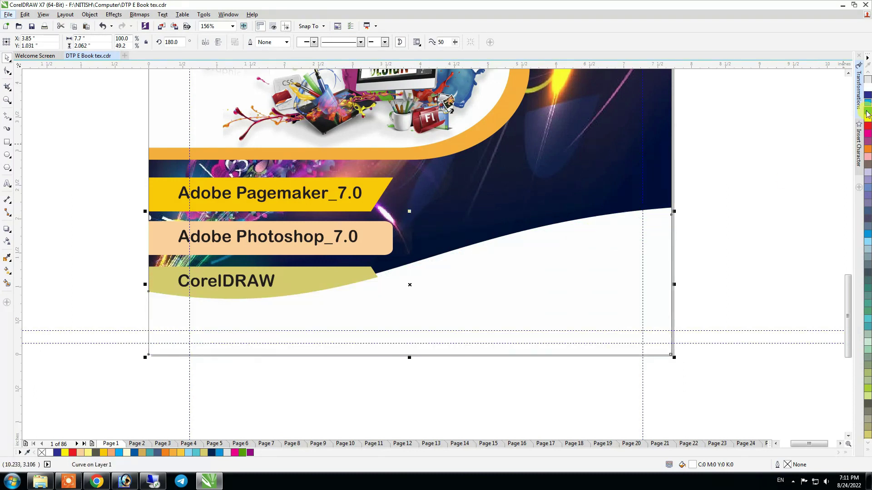
left_click_drag(867, 148, 675, 269)
key("Delete")
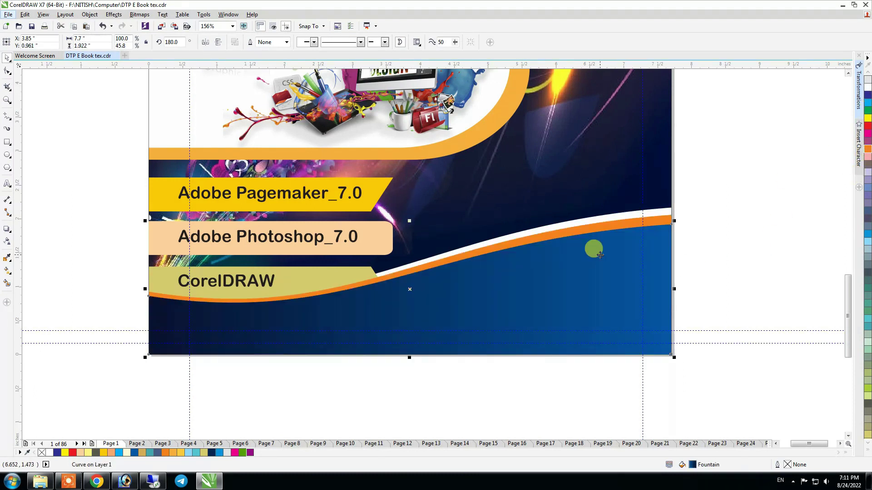
- Move the three labelled software bars up above the footer wave and scale them down slightly
left_click_drag(102, 162, 451, 323)
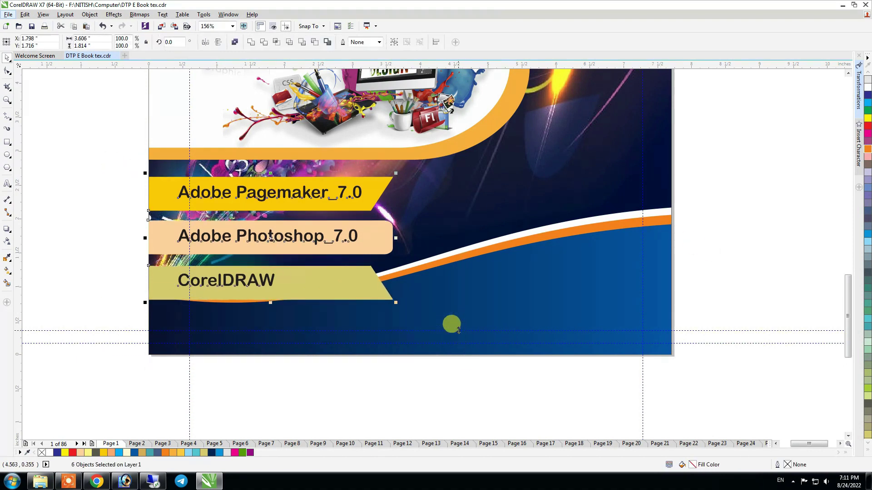
key("Up")
key("Up")
key("Escape")
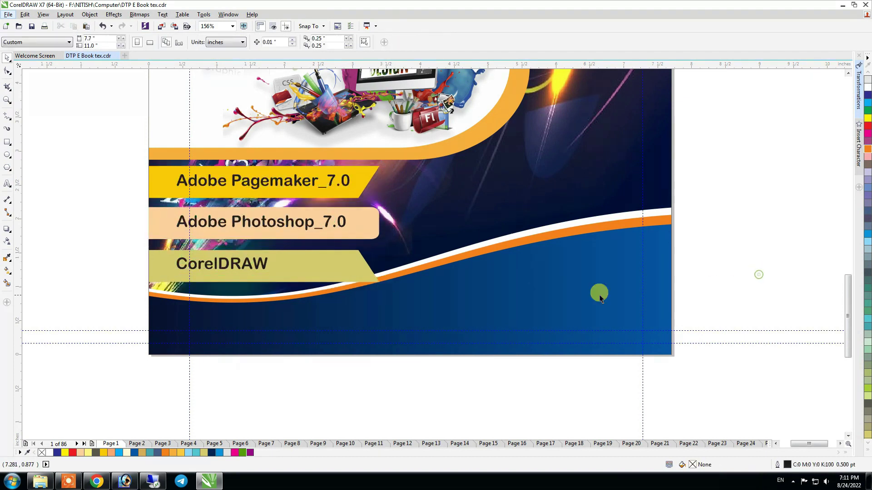
- Scale the framed Graphic Designs collage and the software bars down slightly together, keeping them against the page's left edge
scroll(597, 292, "down", 2)
left_click_drag(604, 305, 551, 284)
left_click(681, 252)
key("F4")
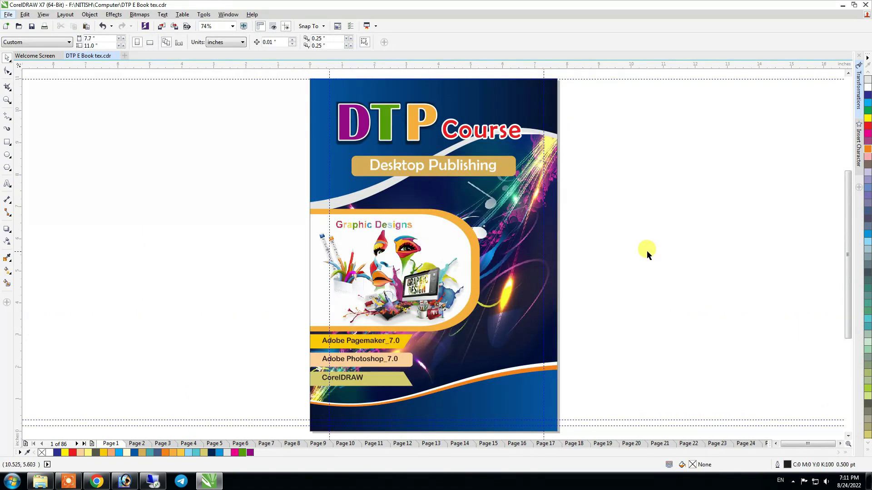
- Group the whole front cover and place a horizontally mirrored copy against its left edge as the back cover
key("ctrl+a")
key("ctrl+g")
scroll(695, 241, "down", 1)
left_click_drag(626, 248, 464, 241)
right_click(465, 240)
- Ungroup the mirrored copy and remove its titles, collage frame and software bars
key("ctrl+u")
left_click_drag(323, 132, 488, 217)
key("Delete")
left_click_drag(368, 284, 500, 321)
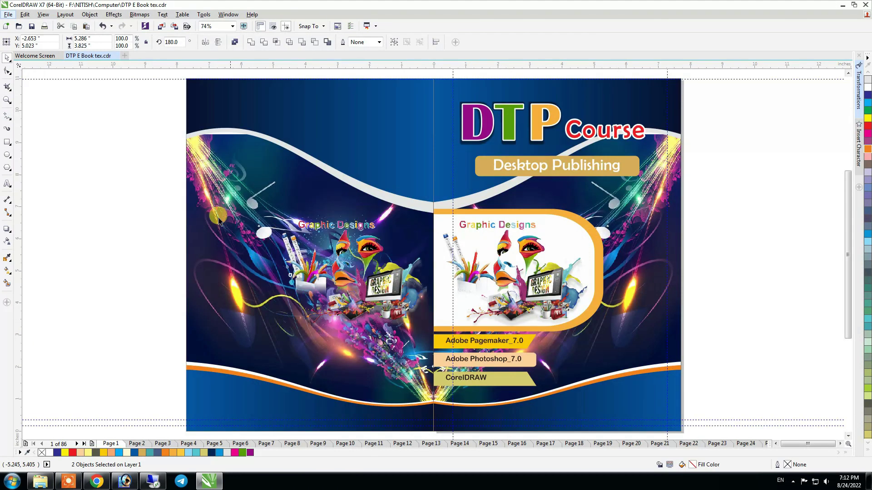
- Group the Graphic Designs title and collage on the back cover and centre them horizontally on its background
left_click_drag(150, 180, 440, 334)
key("ctrl+g")
left_click(298, 196, "shift")
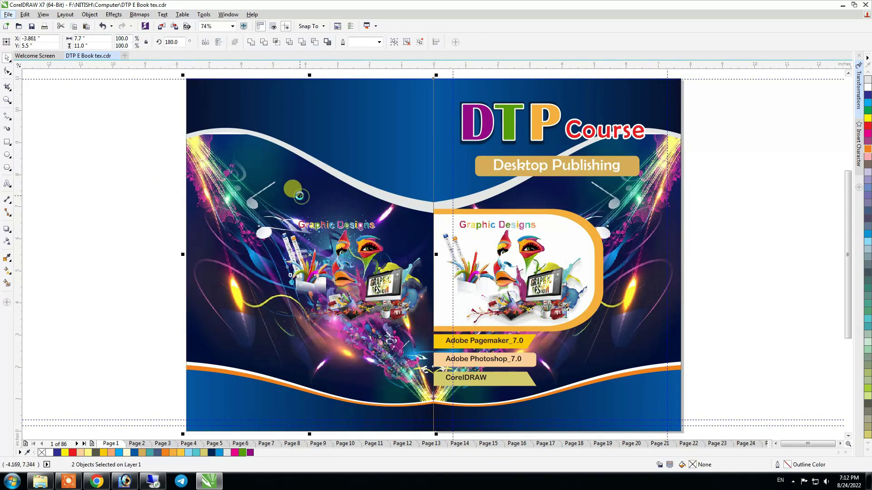
key("c")
- Group the back cover's header wave pieces and footer wave pieces, and mirror both waves horizontally
left_click(358, 141)
left_click(390, 201, "shift")
key("ctrl+g")
left_click_drag(148, 347, 441, 420)
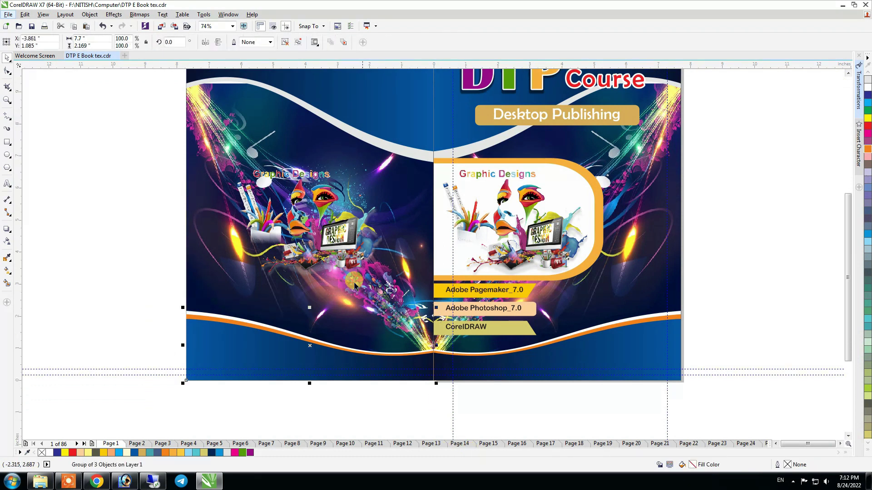
left_click(205, 42)
left_click(132, 205)
scroll(219, 252, "up", 1)
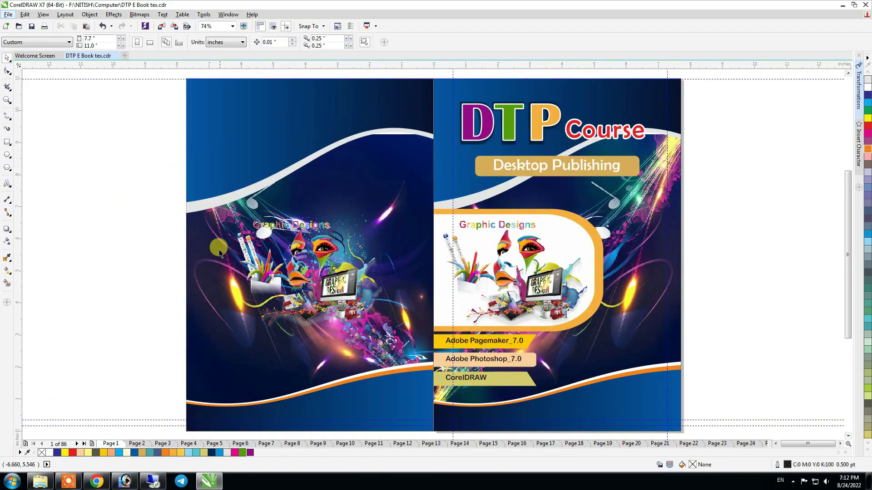
- Draw an ellipse about 6.29 by 3.96 inches over the back cover's collage and fill it white
left_click(7, 156)
left_click_drag(204, 210, 405, 337)
key("space")
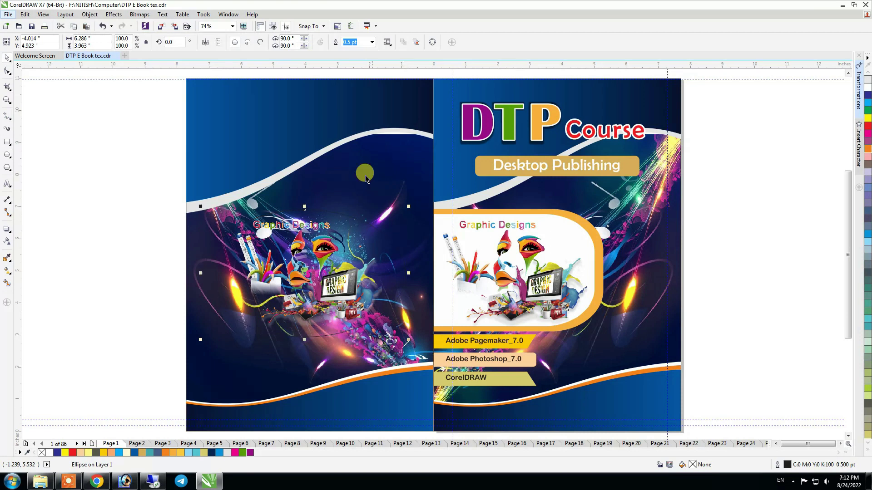
left_click(867, 87)
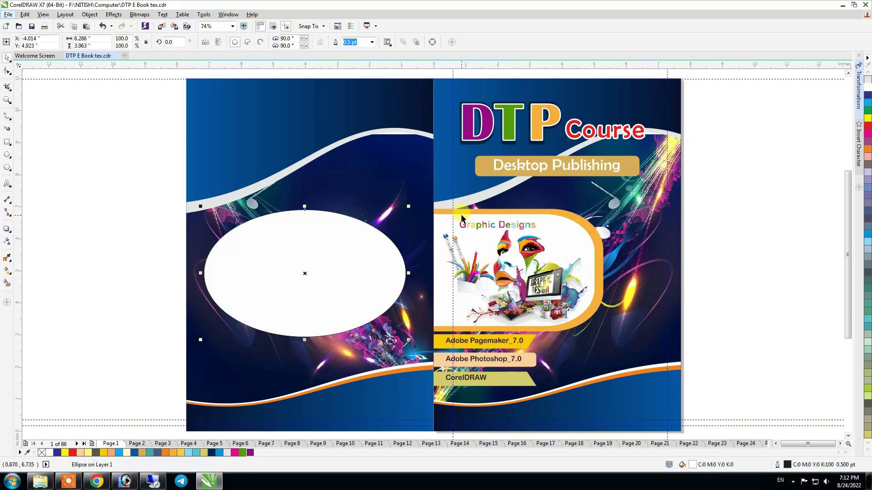
- Give the back cover ellipse an elliptical fountain fill with a white centre
left_click(577, 378)
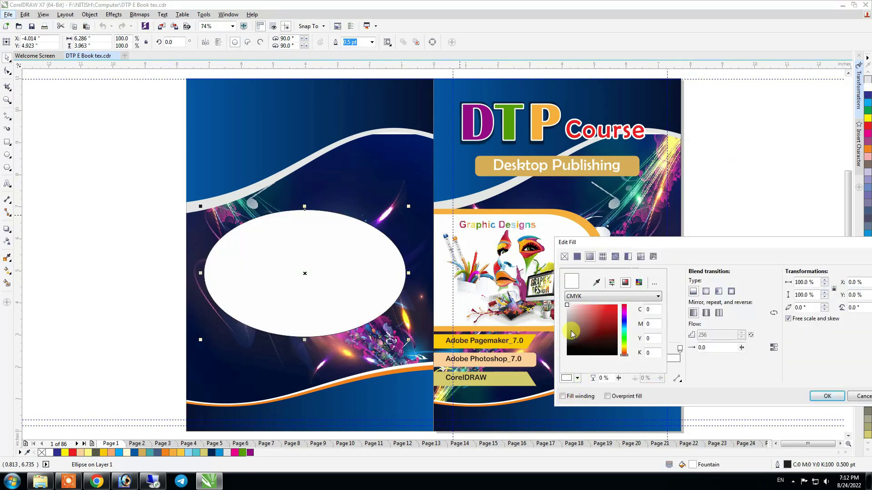
left_click(702, 366)
left_click(709, 291)
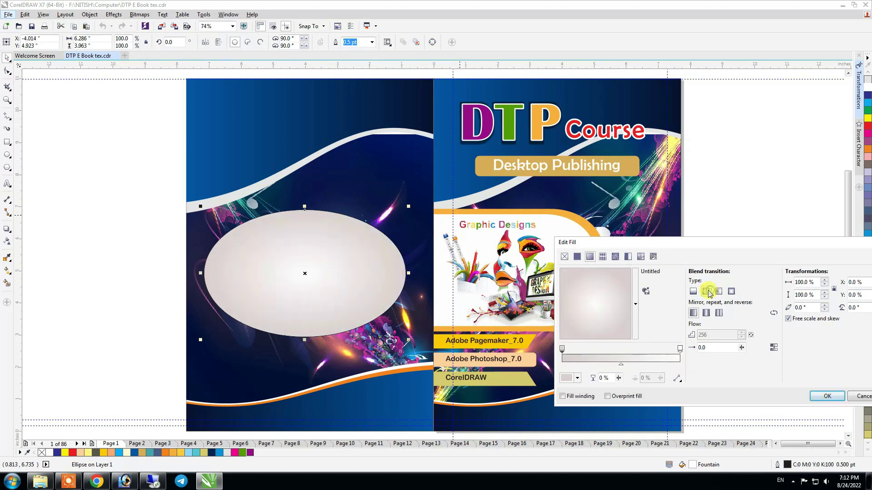
left_click(828, 397)
- Create a concentric inner copy of the ellipse scaled to about 94.3% and fill it white
scroll(360, 233, "up", 2)
left_click_drag(457, 180, 447, 187)
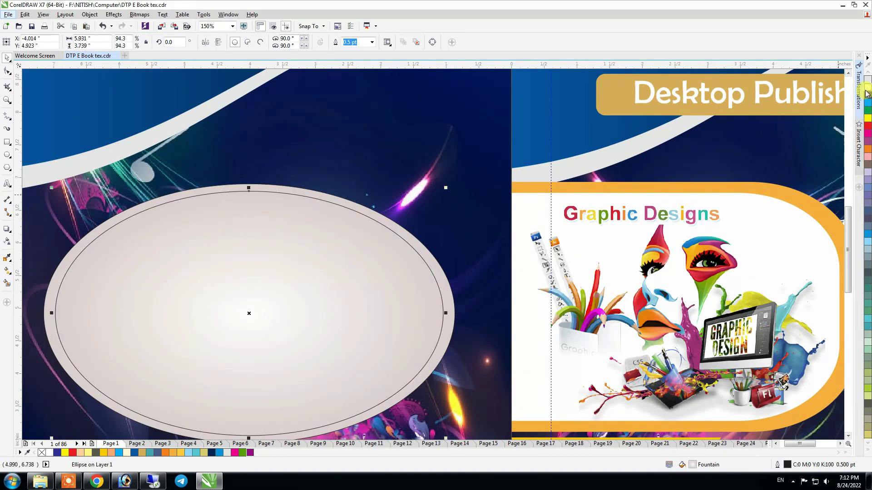
left_click(866, 93)
- Fill the outer ellipse with the orange sampled from the front cover's frame and remove the outline from both ellipses
left_click(185, 214)
left_click(561, 188)
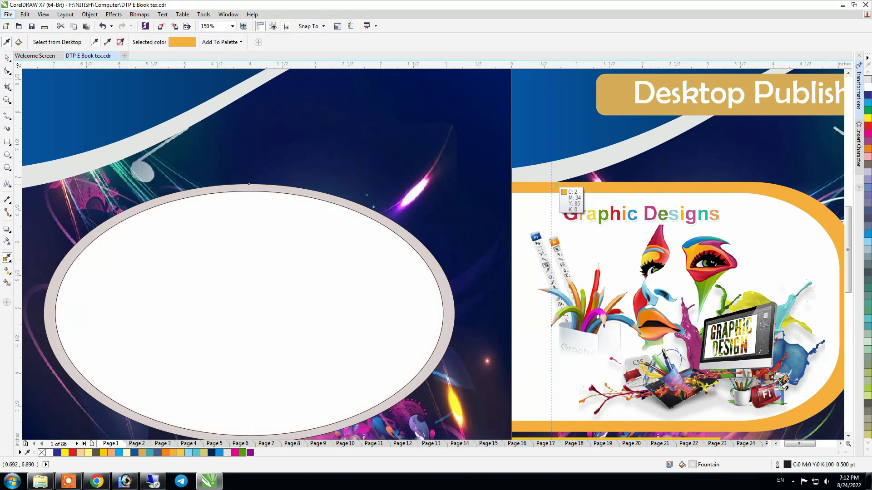
left_click(388, 228)
left_click(380, 42)
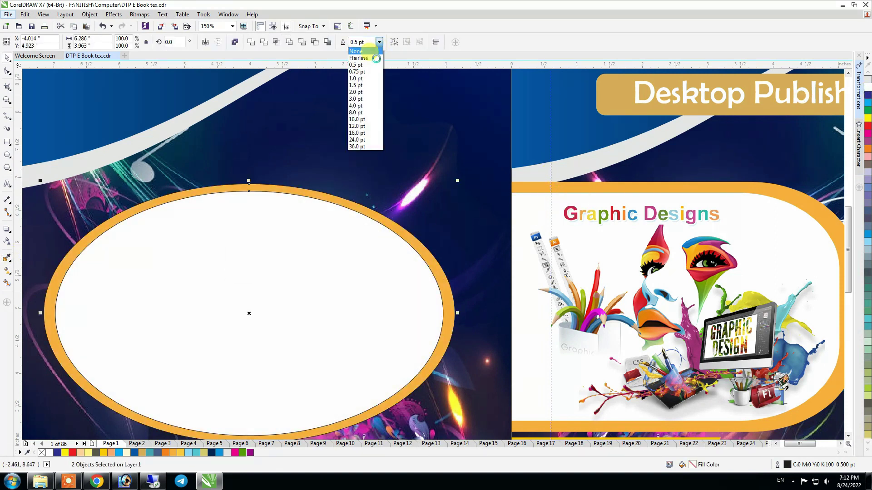
left_click(373, 51)
- Bring the Graphic Designs collage in front of the oval frame, scale it down slightly, and narrow the oval around it
scroll(208, 173, "down", 1)
left_click_drag(130, 147, 457, 319)
key("shift+Page_Up")
scroll(386, 265, "up", 1)
left_click_drag(503, 110, 496, 126)
left_click(502, 188)
left_click_drag(548, 222, 538, 222)
- Group the oval frame with its collage, centre the group horizontally on the back cover, and show the whole design
scroll(503, 243, "down", 1)
left_click_drag(208, 135, 528, 304)
key("ctrl+g")
left_click(488, 300, "shift")
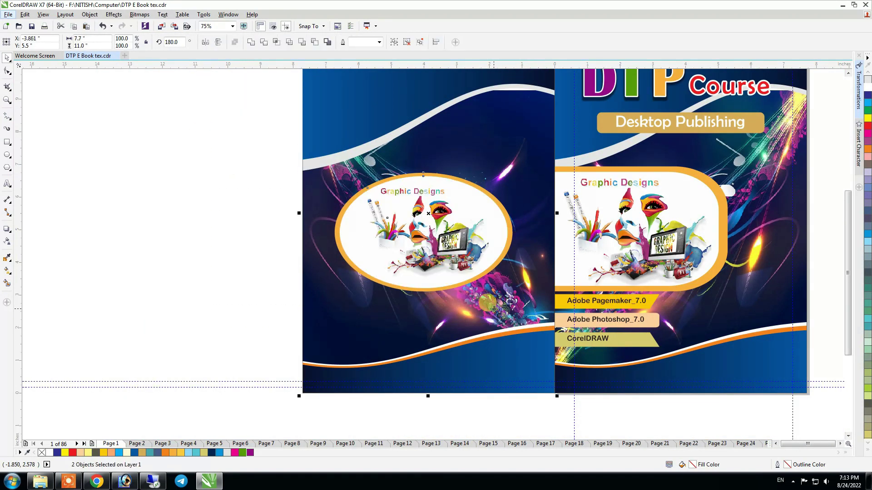
key("c")
key("F4")
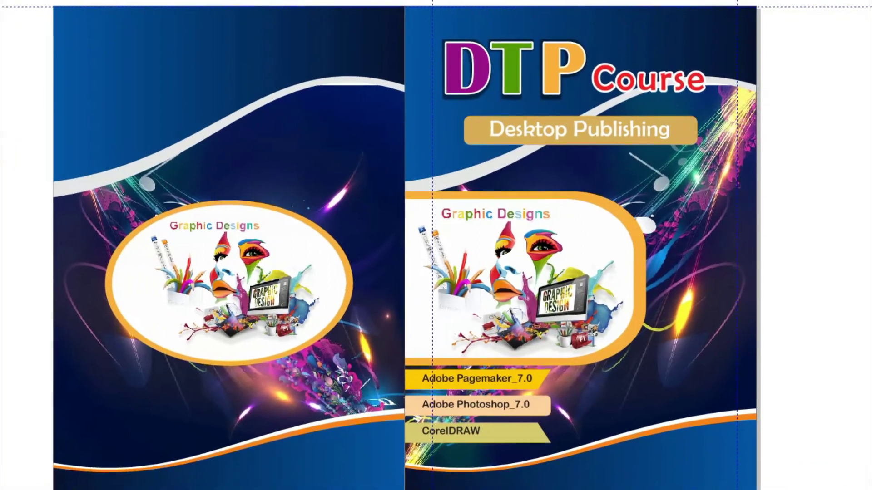